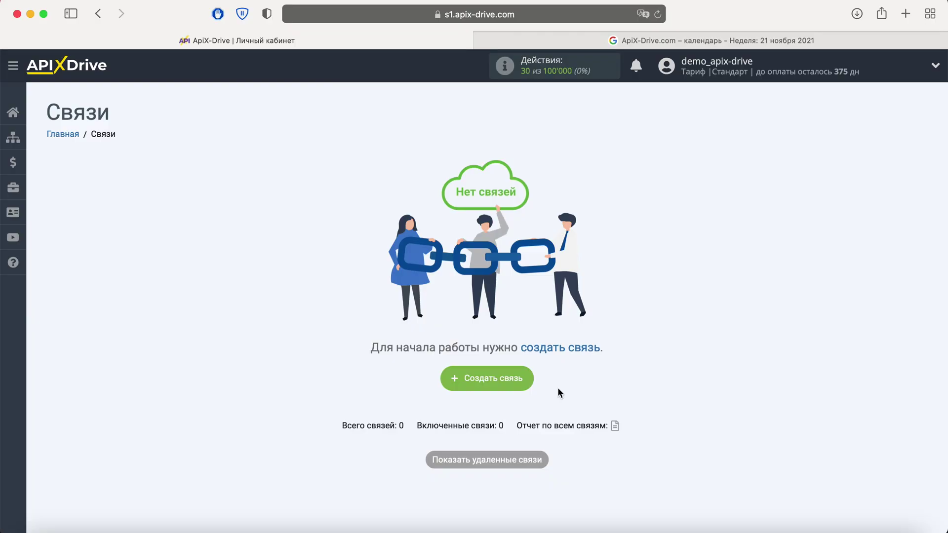
- Create a new connection and choose Facebook as its data source system
left_click(526, 384)
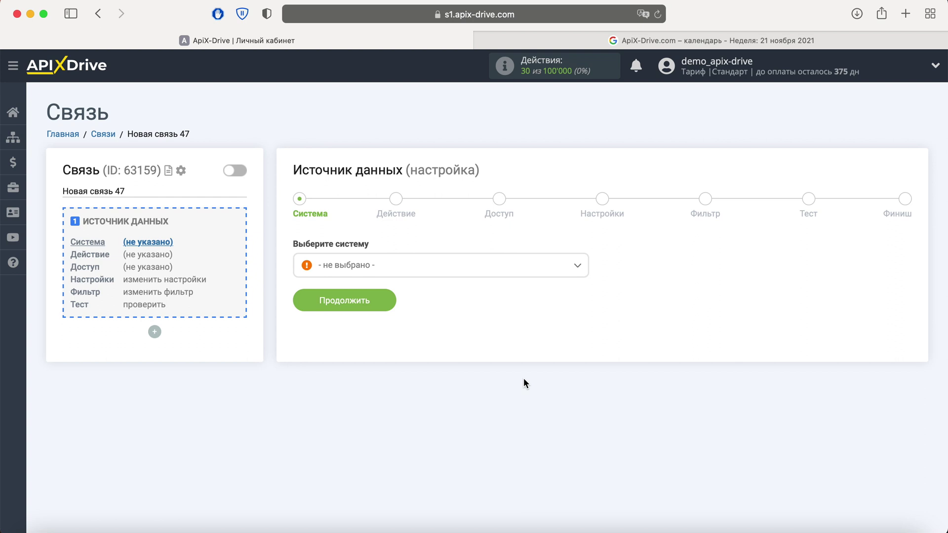
left_click(422, 269)
scroll(473, 364, "down", 15)
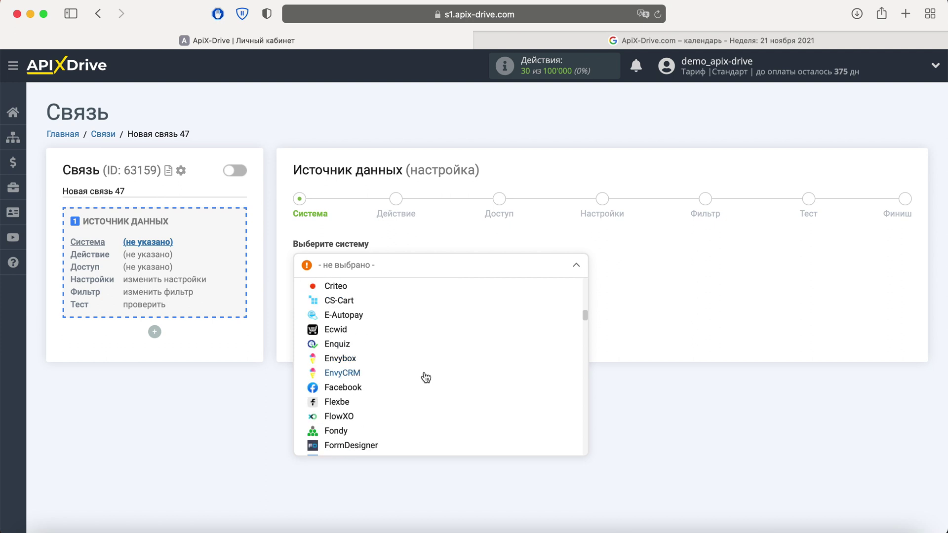
left_click(370, 389)
left_click(388, 300)
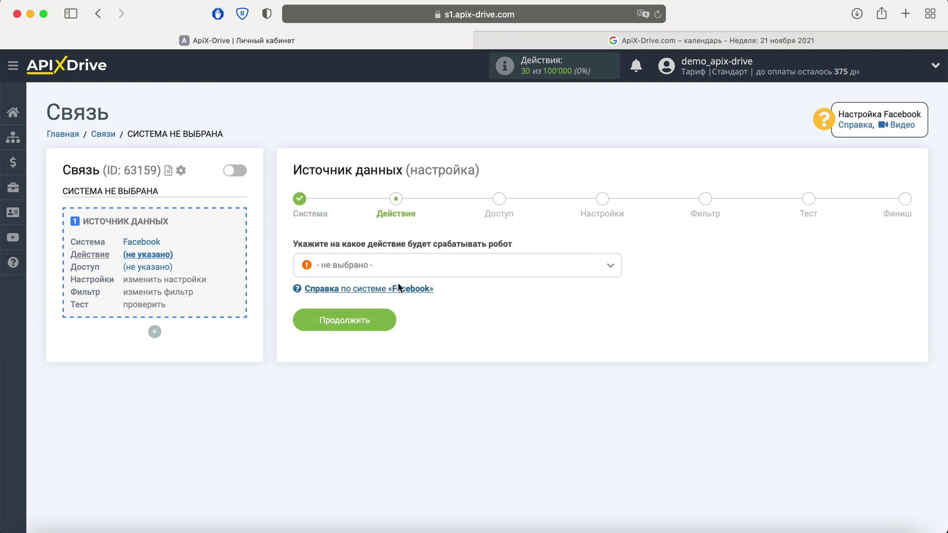
- Set the Facebook source action to "Загрузить лиды" and continue to the access stage
left_click(413, 270)
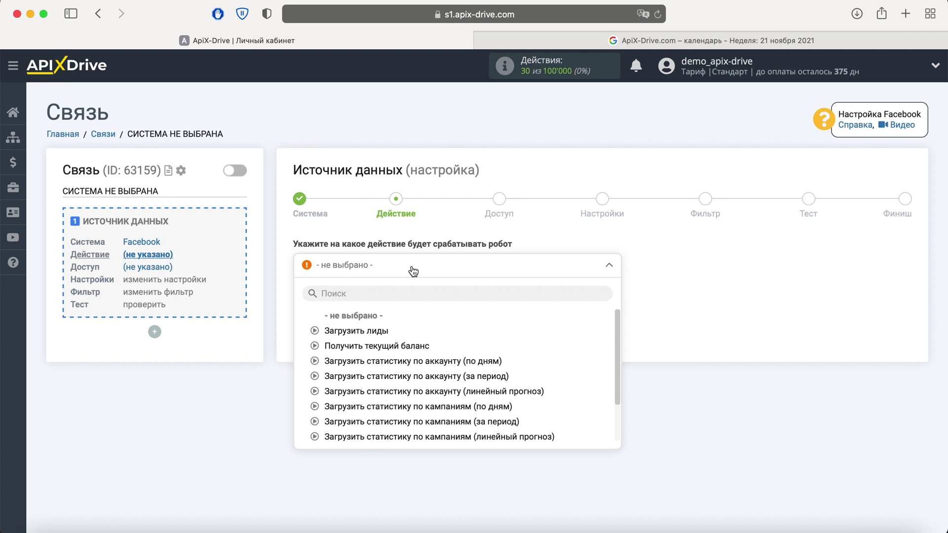
left_click(373, 330)
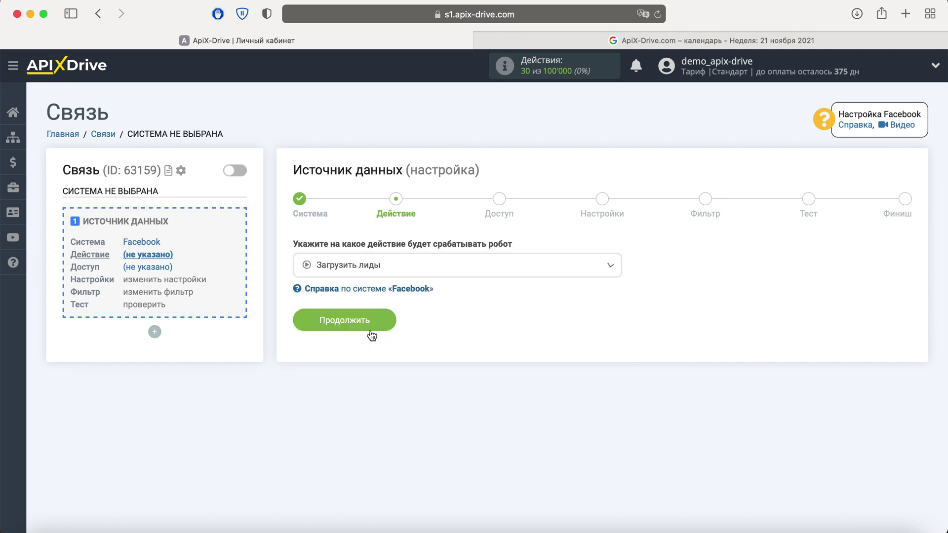
left_click(376, 327)
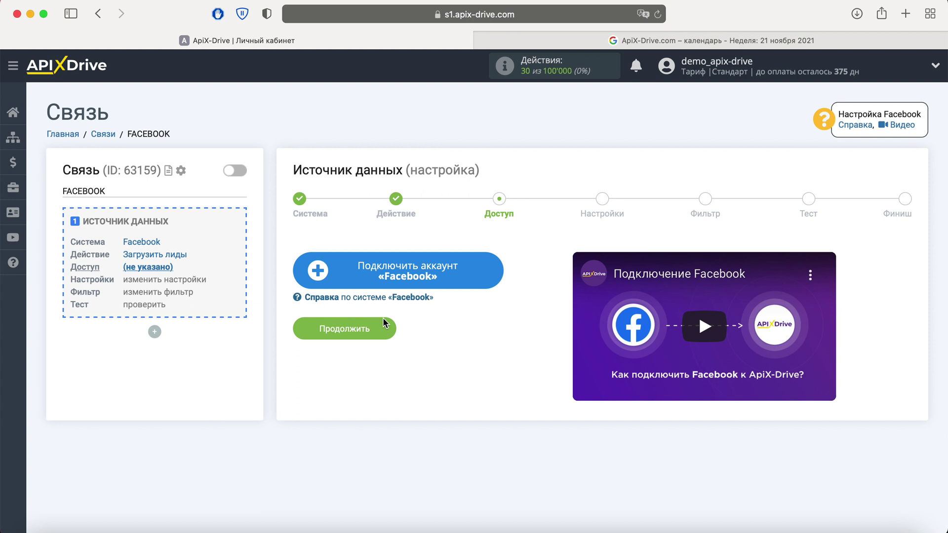
- Start connecting a Facebook account and log in with the saved login and account password
left_click(484, 277)
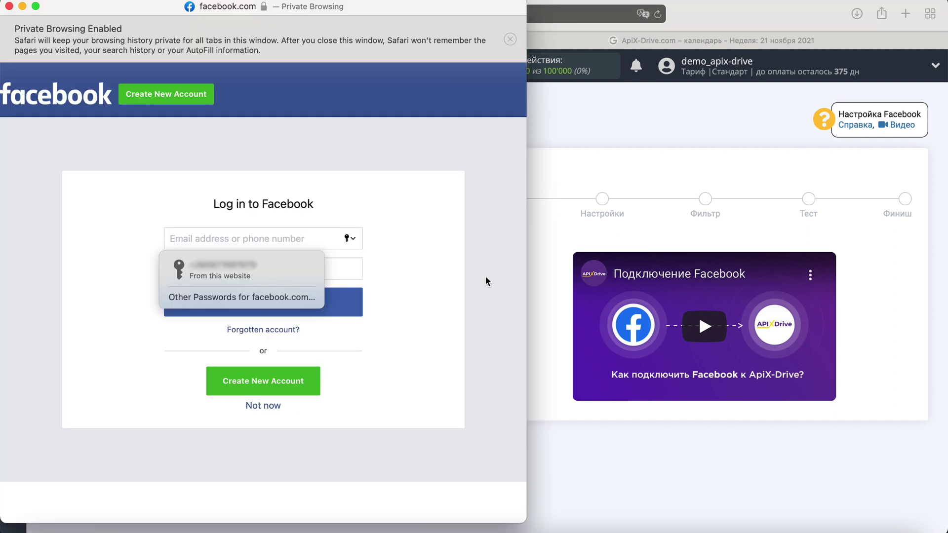
left_click(312, 269)
left_click(353, 298)
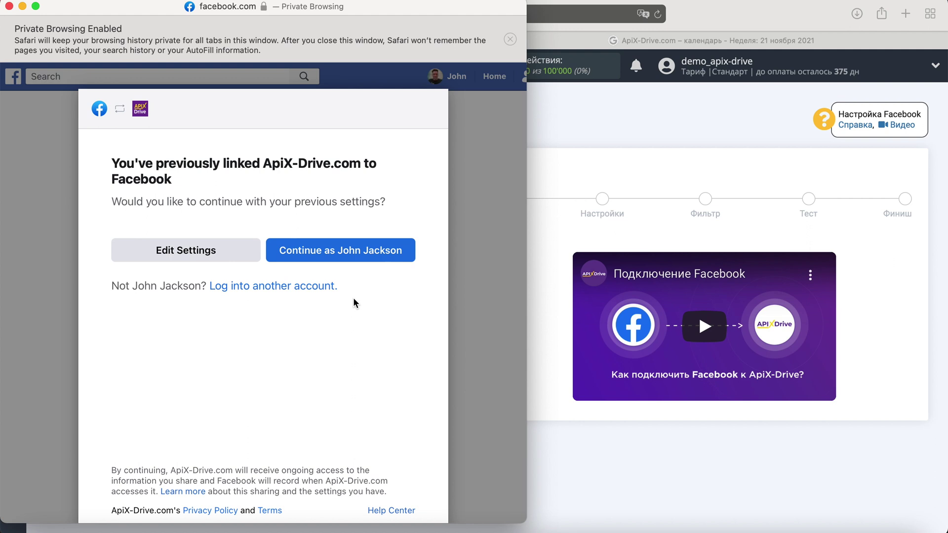
- Review the ApiX-Drive settings on Facebook, keeping both Pages and all permissions enabled, and complete the authorization
left_click(235, 254)
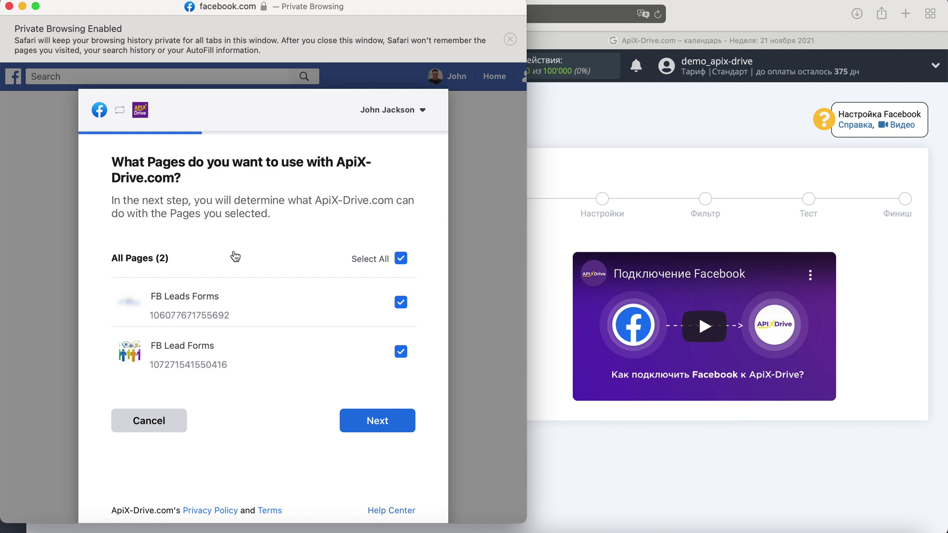
left_click(400, 421)
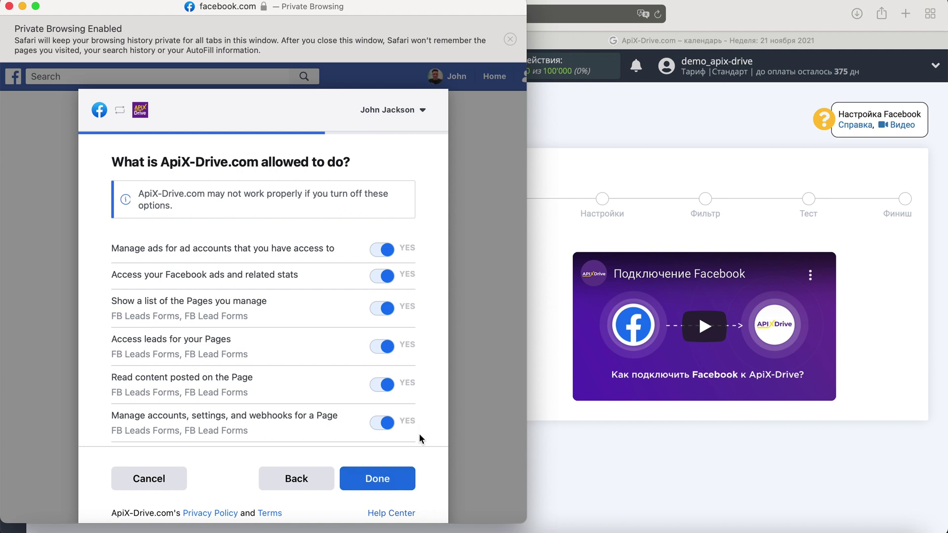
left_click(393, 482)
left_click(278, 276)
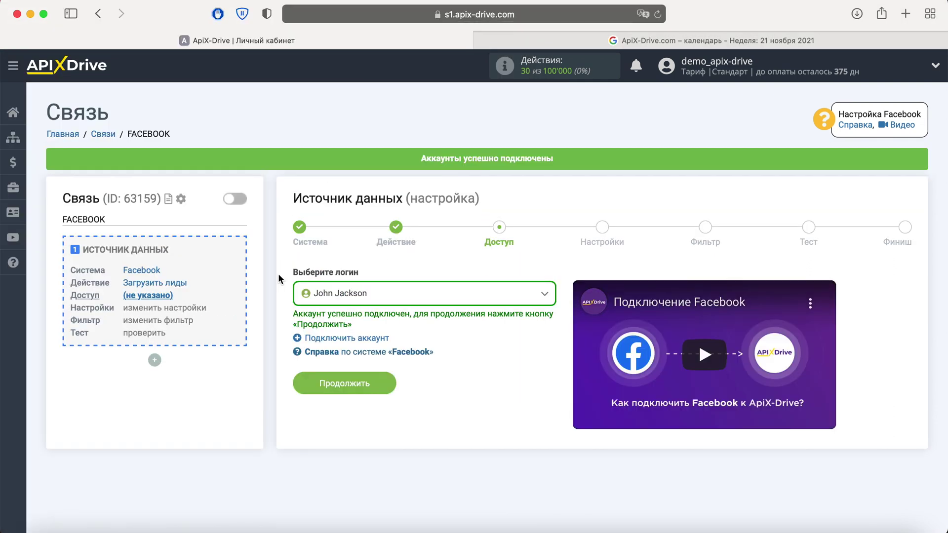
- Select the newly connected Facebook account as the source login and continue
left_click(434, 299)
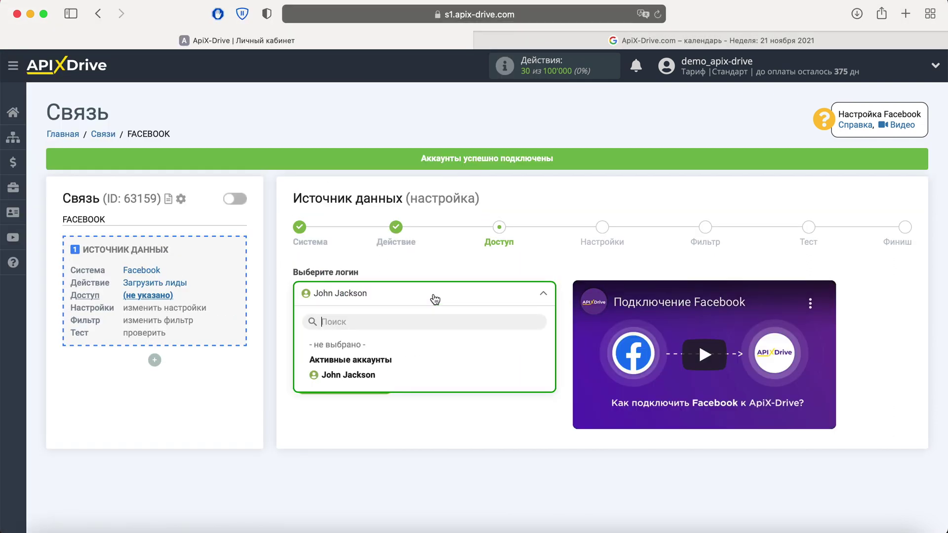
left_click(372, 375)
left_click(370, 378)
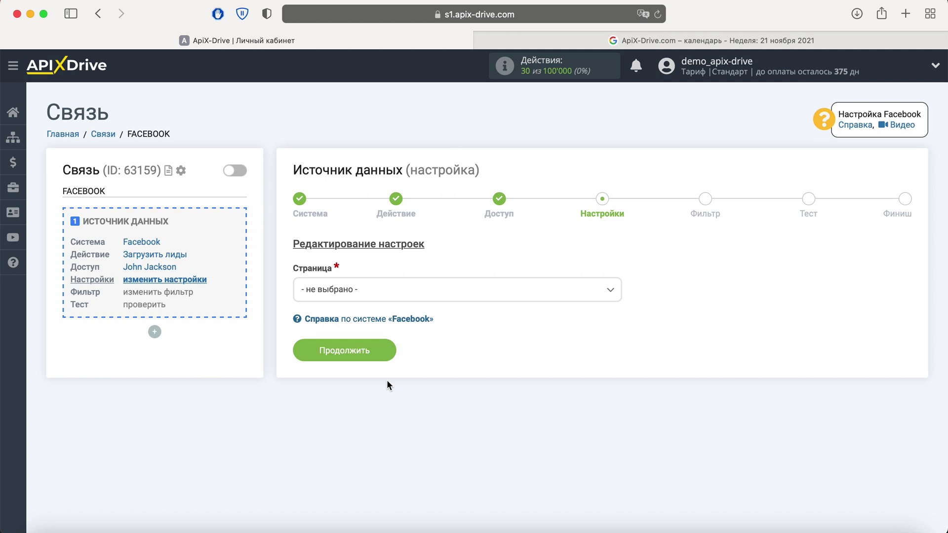
- Set the source page to FB Leads Forms, configure forms individually with only "FB Lead Form 20.05.2021" enabled, and continue
left_click(395, 291)
left_click(364, 372)
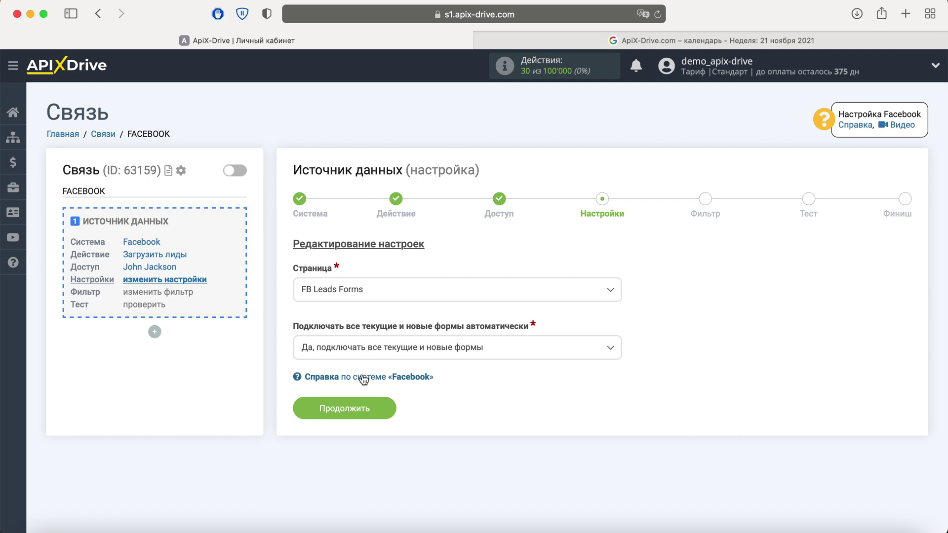
left_click(394, 361)
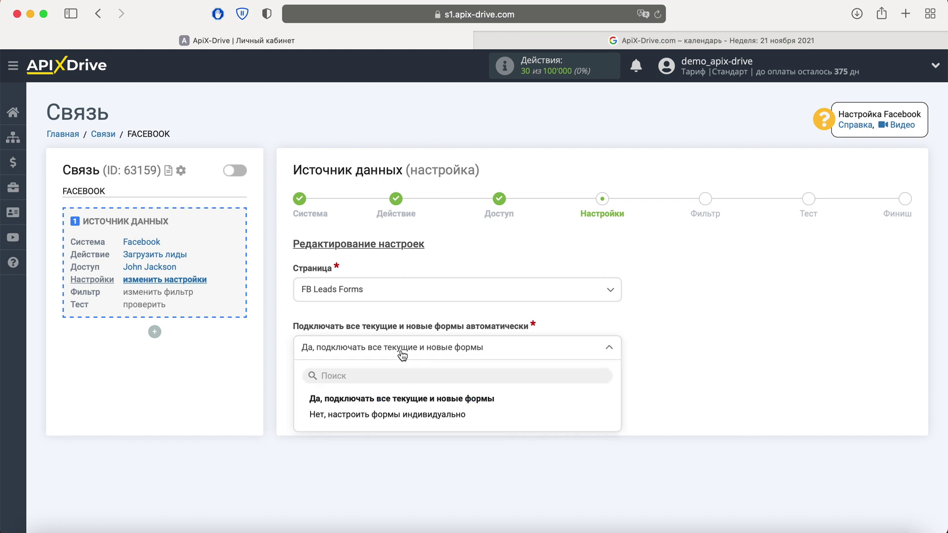
left_click(366, 415)
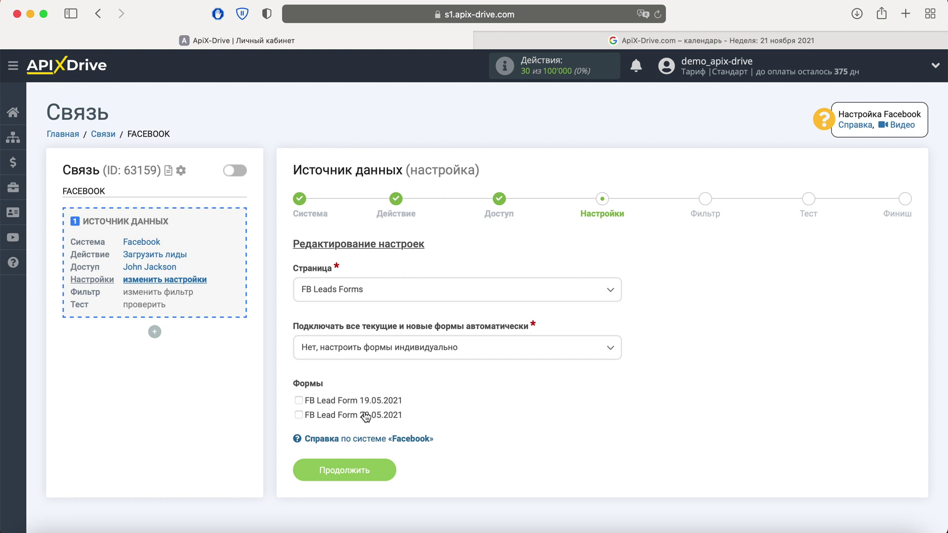
left_click(299, 415)
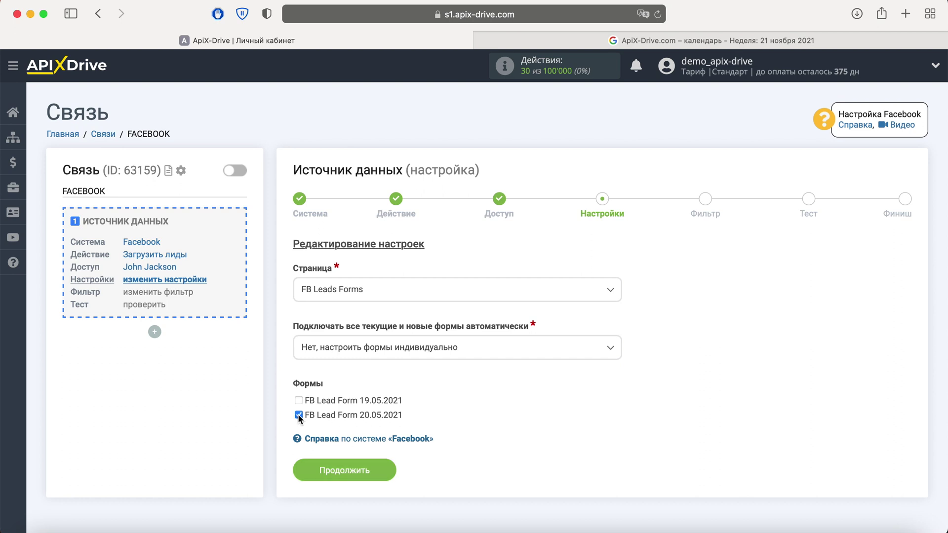
left_click(385, 467)
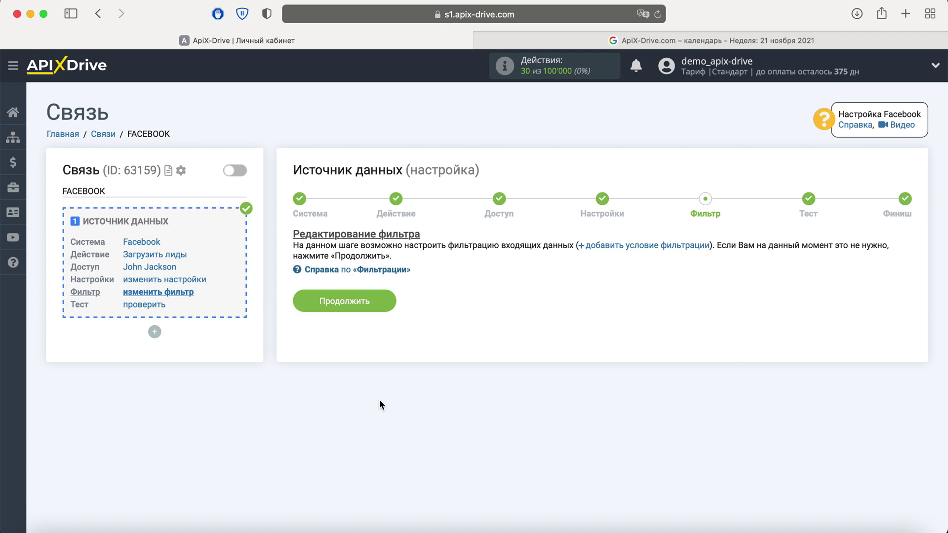
- Continue without adding filter conditions and accept the sample Facebook lead data to finish the source setup
left_click(385, 301)
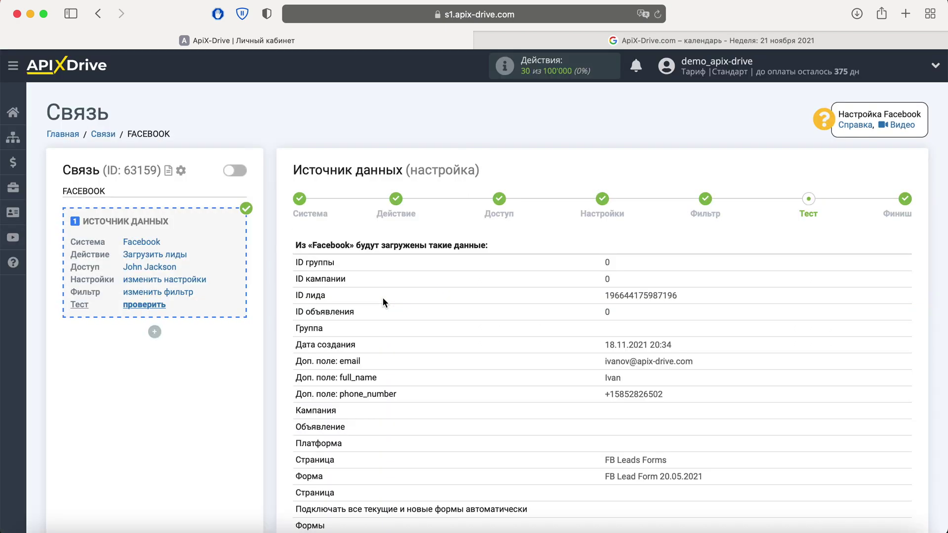
scroll(383, 298, "down", 3)
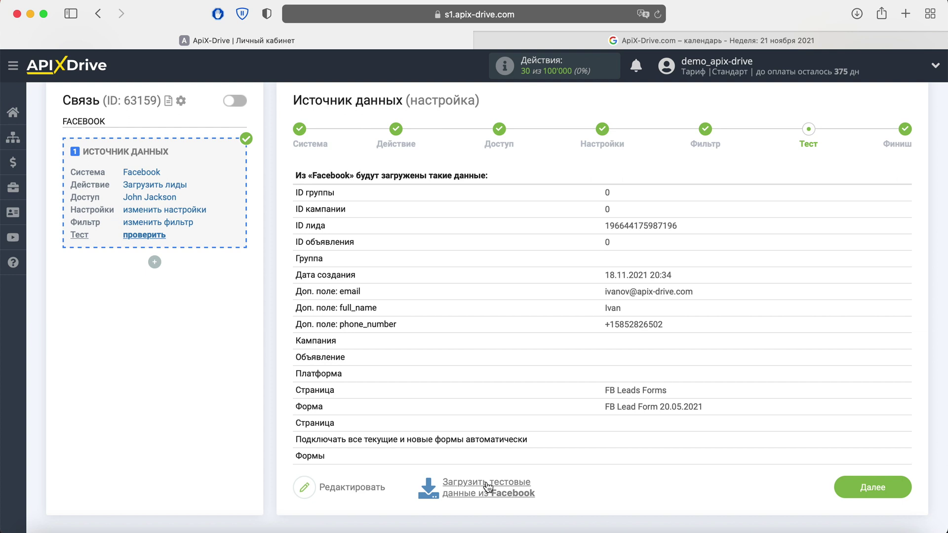
left_click(894, 486)
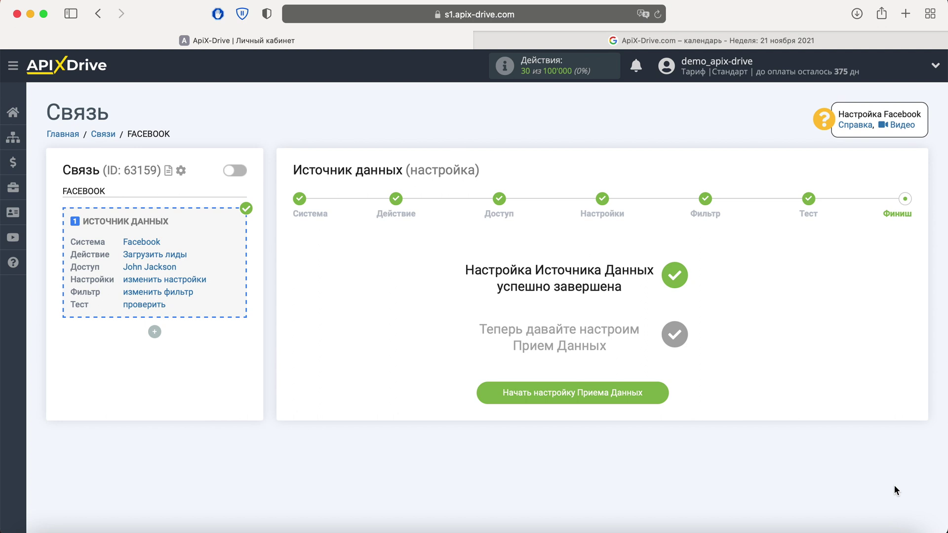
- Start the data destination setup and choose Google Calendar as the receiving system
left_click(659, 390)
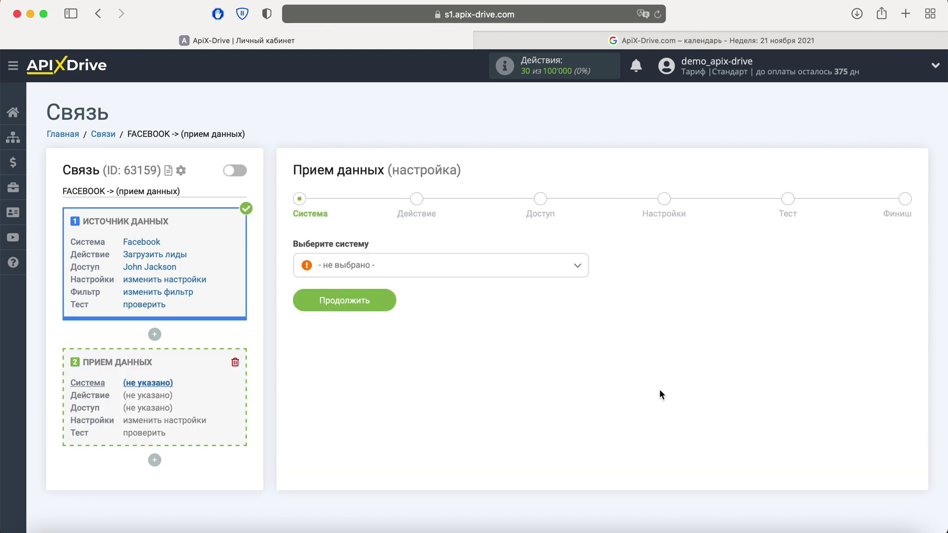
left_click(440, 264)
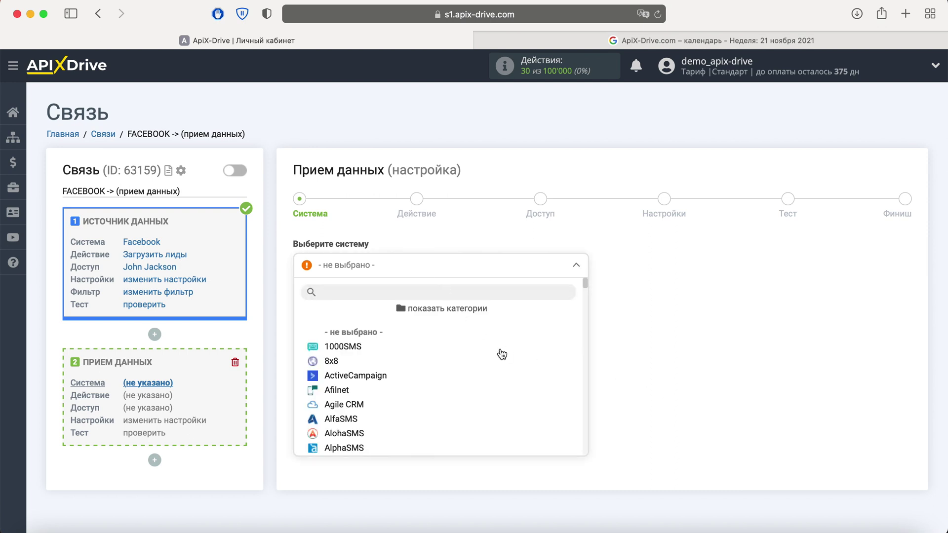
scroll(514, 364, "down", 3)
scroll(514, 364, "down", 15)
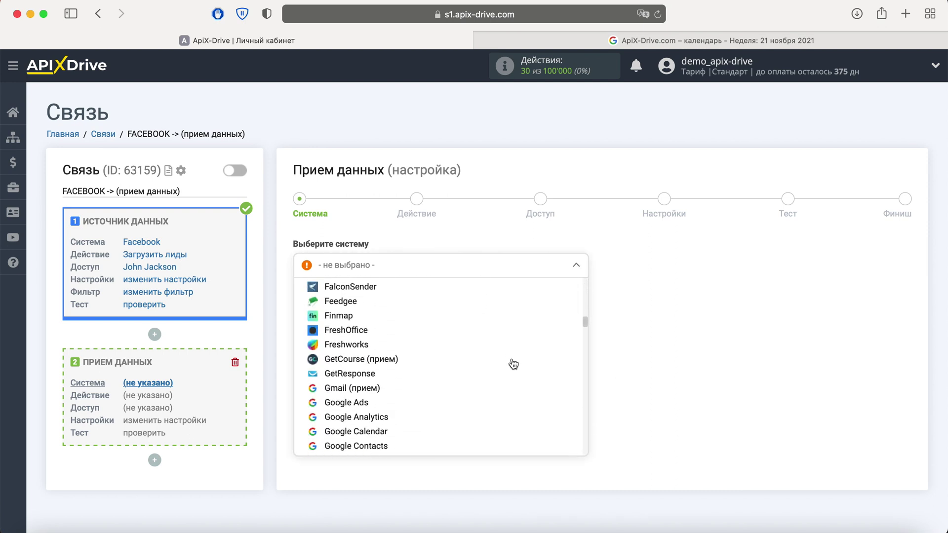
left_click(375, 371)
left_click(381, 297)
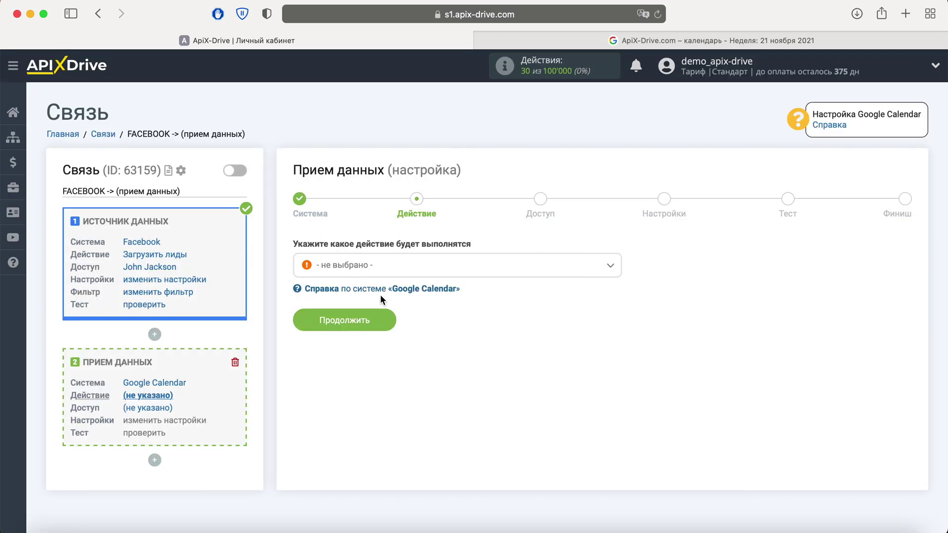
- Set the Google Calendar action to "Создать событие" and continue to the access stage
left_click(403, 268)
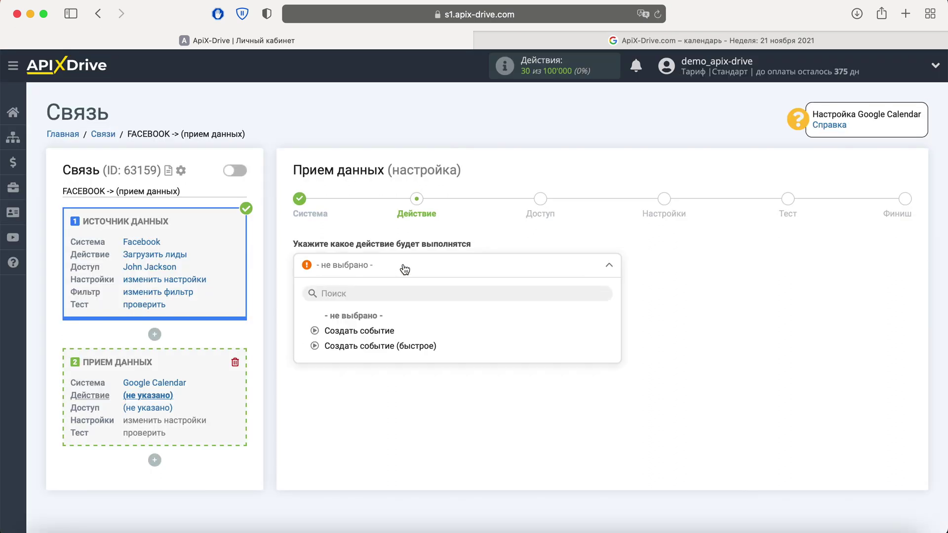
left_click(378, 331)
left_click(381, 320)
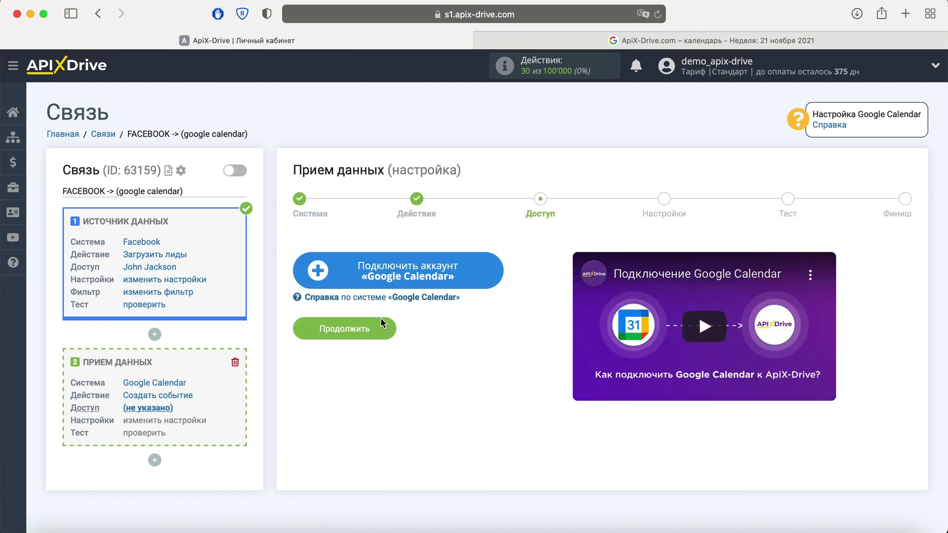
- Connect a Google Calendar account by signing in with the saved e-mail and account password, and grant ApiX-Drive access
left_click(487, 273)
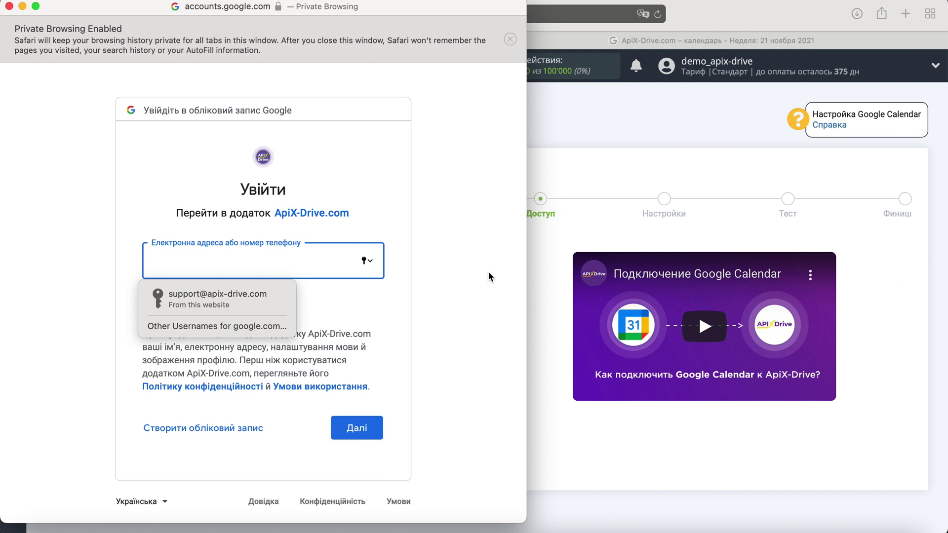
left_click(285, 290)
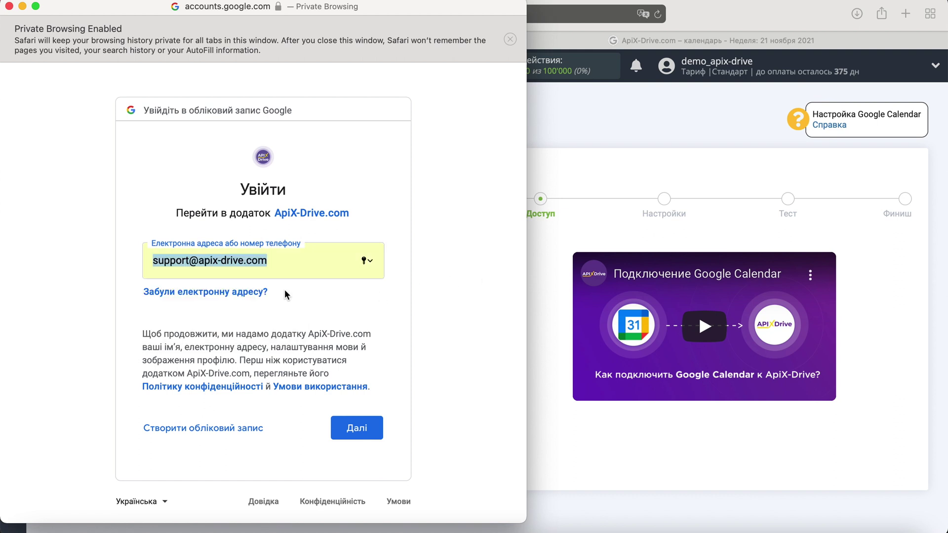
left_click(372, 418)
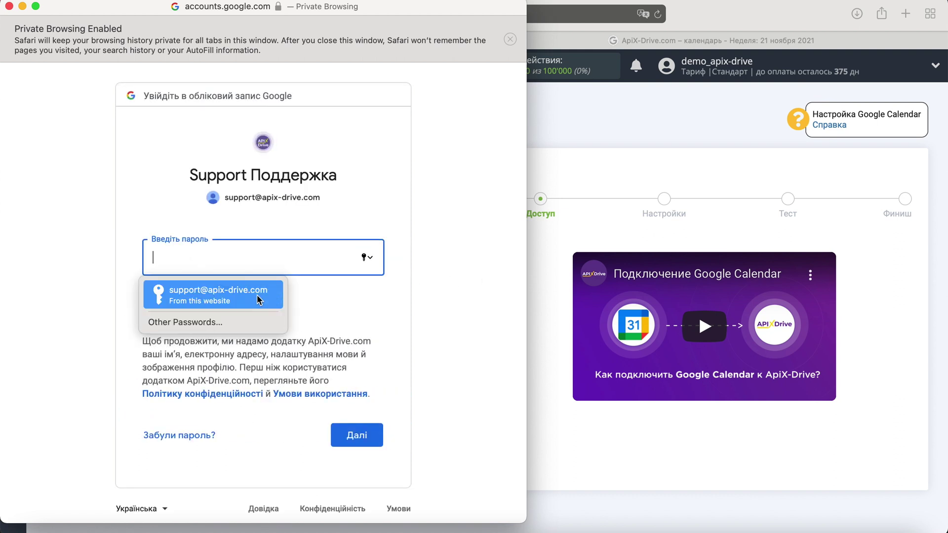
left_click(257, 295)
left_click(372, 434)
scroll(372, 434, "down", 3)
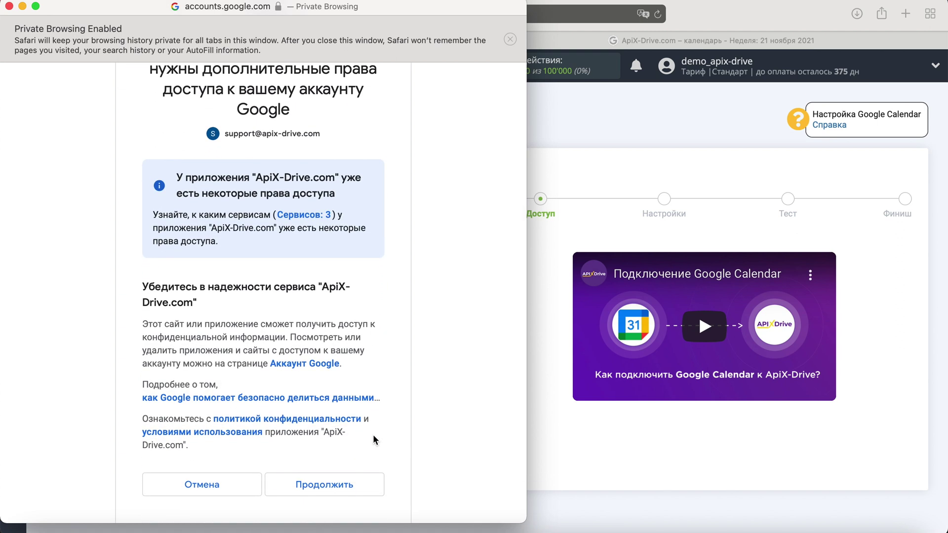
left_click(357, 484)
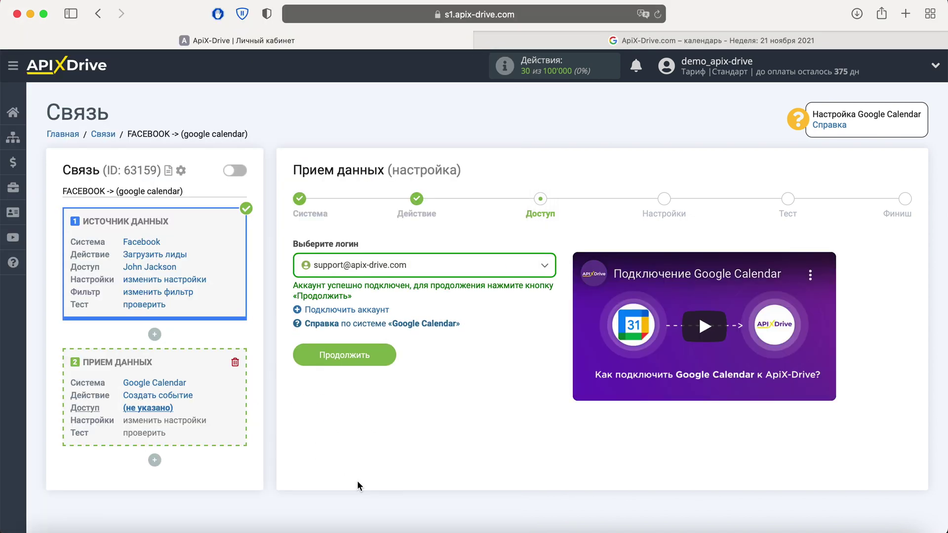
- Select the newly connected Google account as the destination login and continue
left_click(458, 277)
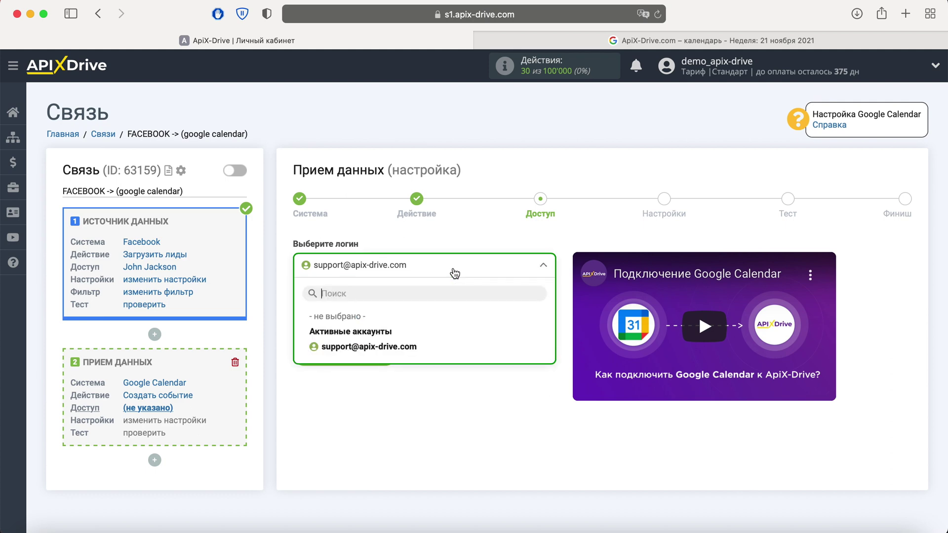
left_click(401, 347)
left_click(384, 356)
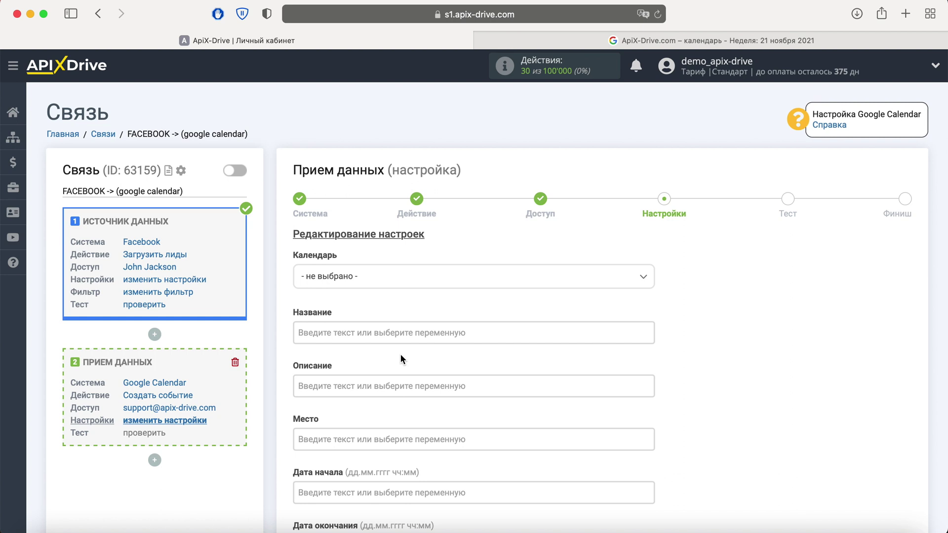
- Choose the connected account's calendar for the event and insert the Facebook full_name variable into the «Название» field
left_click(388, 281)
left_click(374, 362)
left_click(367, 335)
scroll(366, 334, "down", 4)
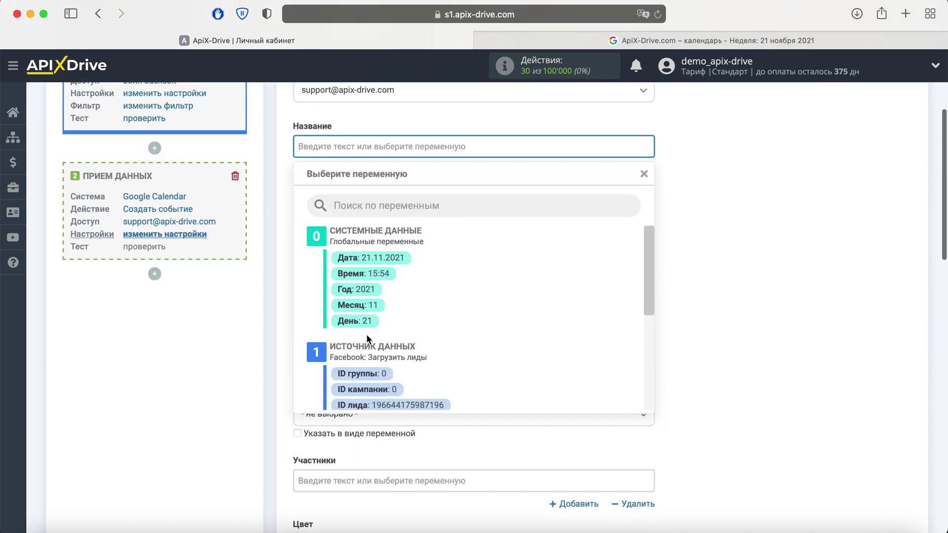
scroll(506, 309, "down", 4)
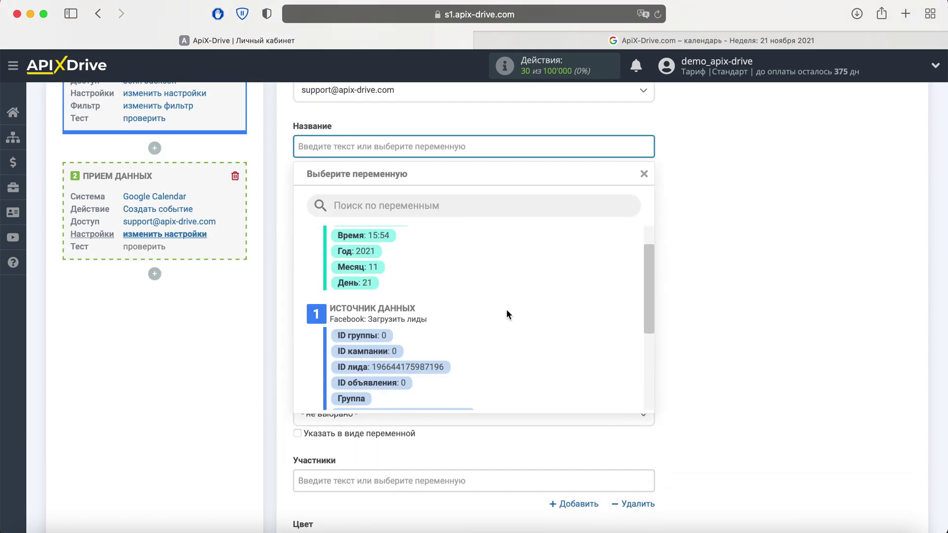
left_click(433, 390)
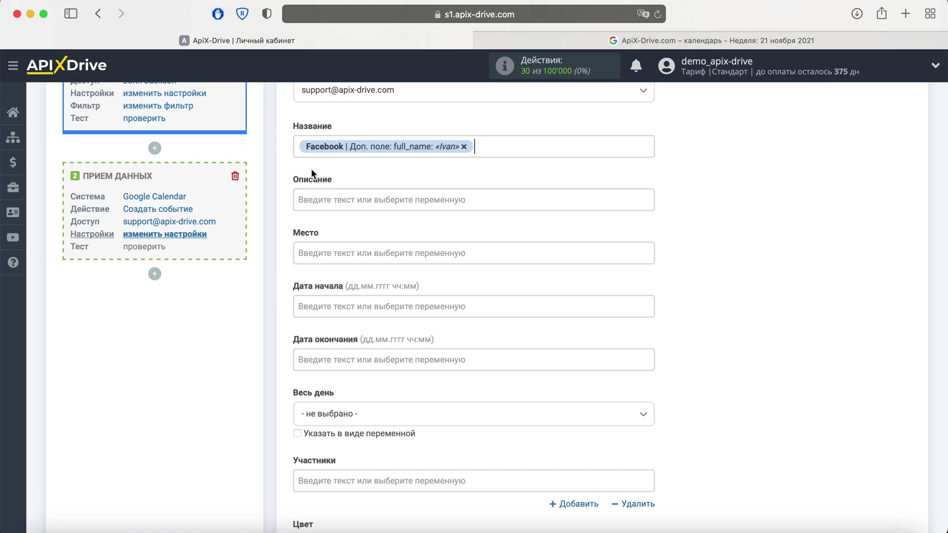
- Add the text "Новый лид из Facebook" before the full_name variable in the event title
left_click(297, 146)
type("Новый лид из Fac")
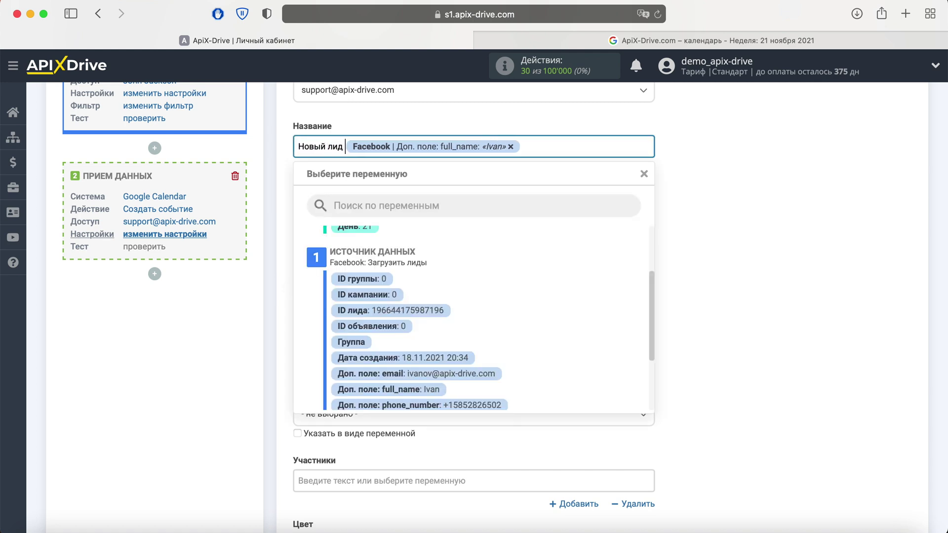
type("ebook")
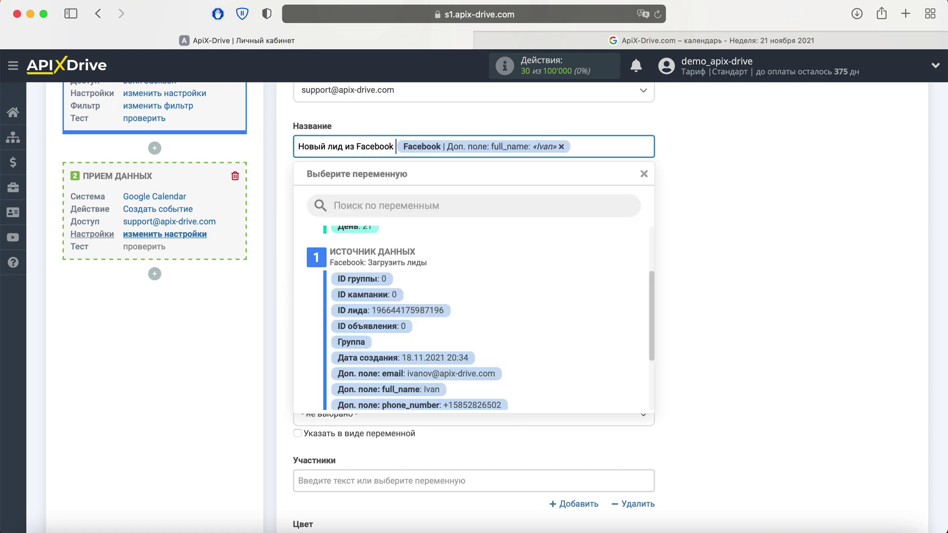
left_click(695, 162)
- Insert the Facebook «Дата создания» variable into the event's «Описание» field
scroll(543, 168, "down", 1)
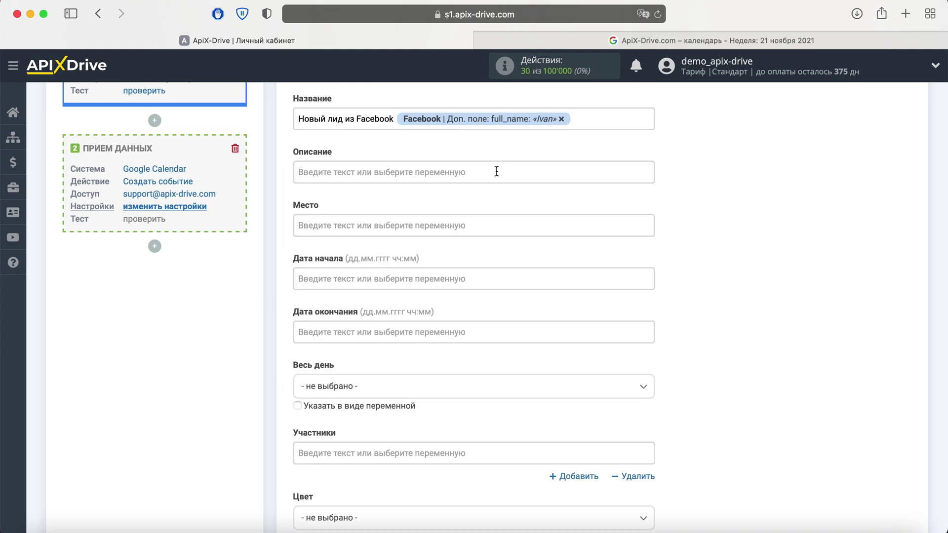
left_click(495, 171)
scroll(438, 173, "down", 1)
scroll(548, 261, "down", 3)
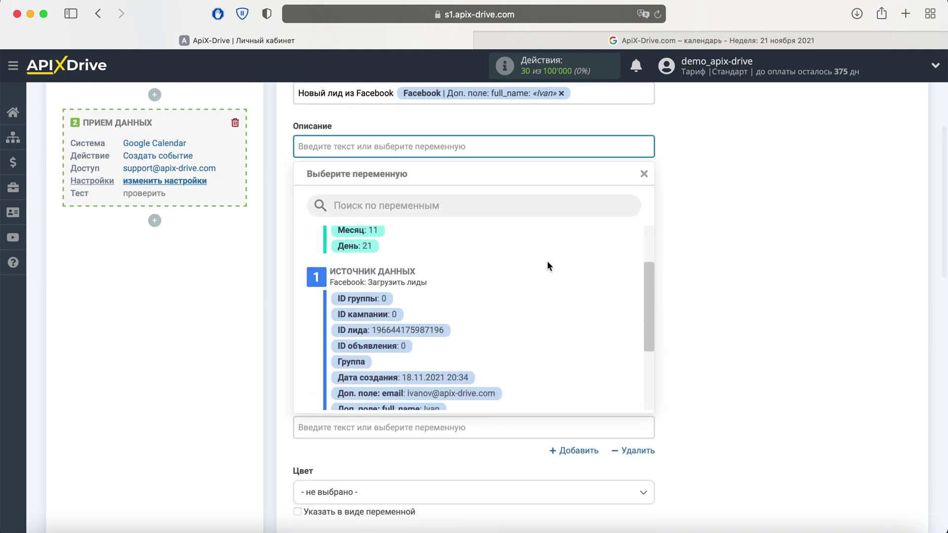
left_click(455, 374)
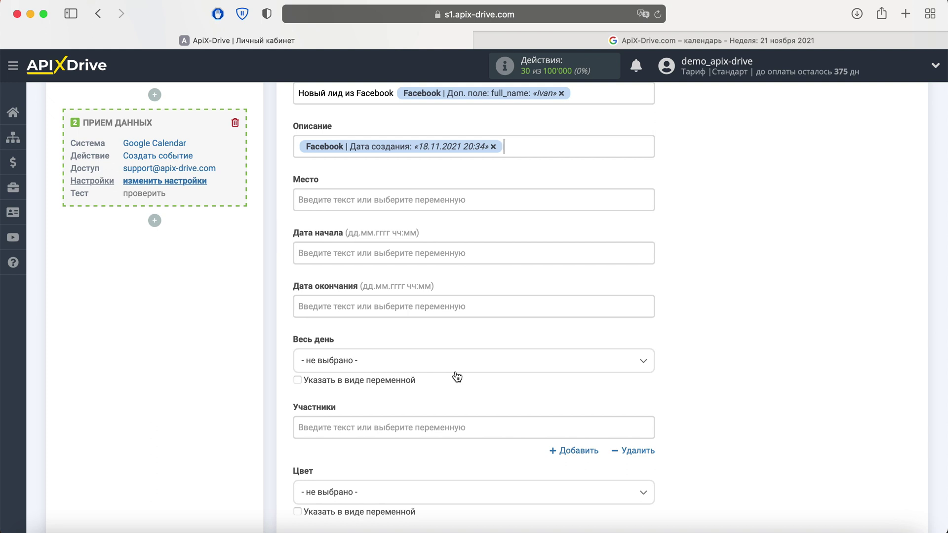
- Add a second description line labelled "Имя" followed by the Facebook full_name variable
key("Return")
type("Имя")
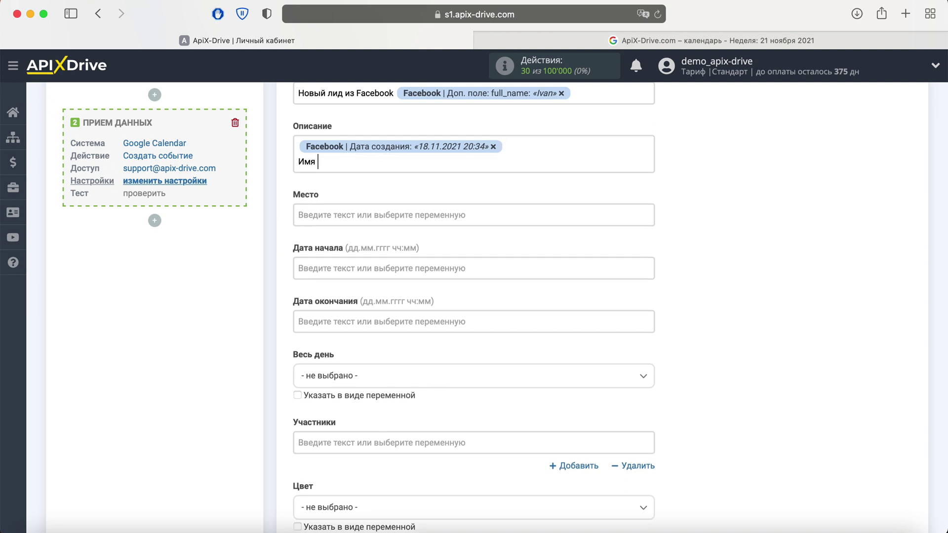
left_click(386, 171)
scroll(506, 301, "down", 2)
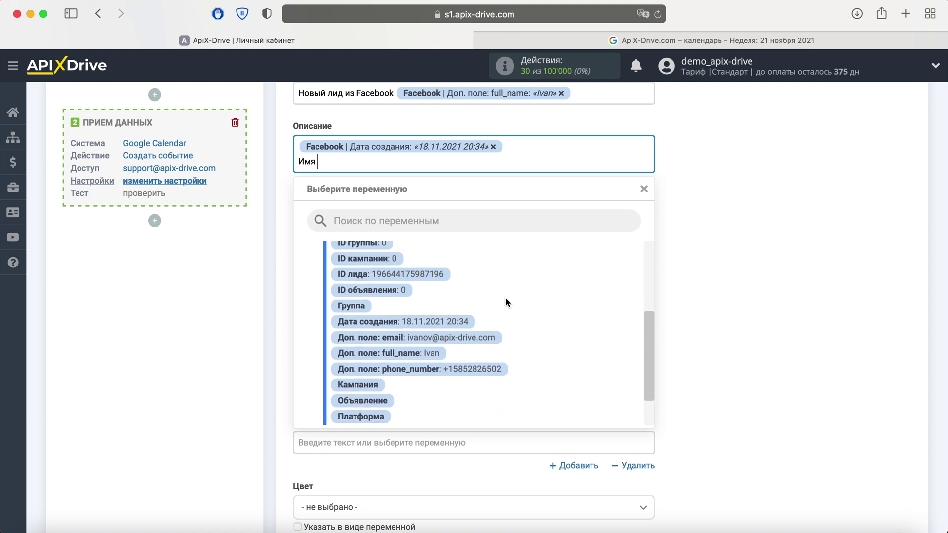
left_click(432, 355)
- Add description lines labelled "Email" and "Телефон" with the Facebook email and phone_number variables
type("Email")
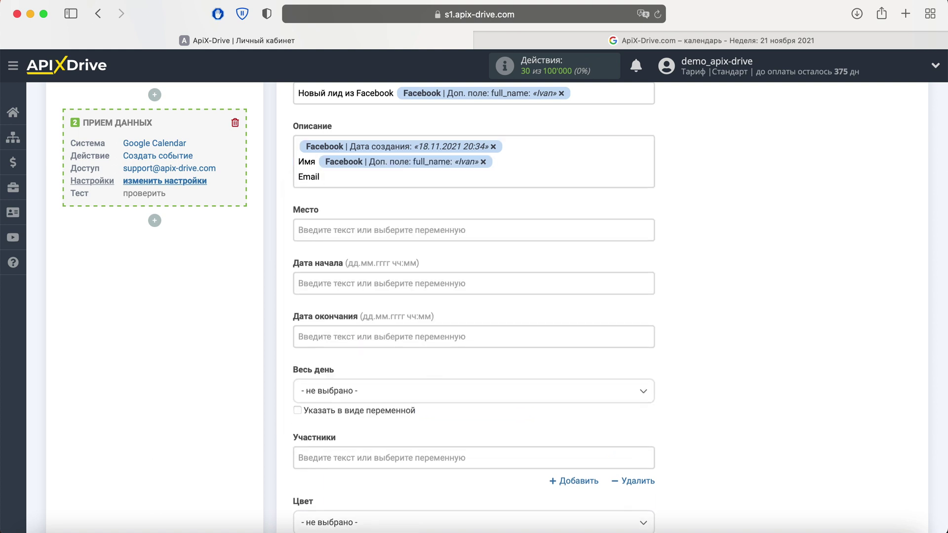
left_click(385, 178)
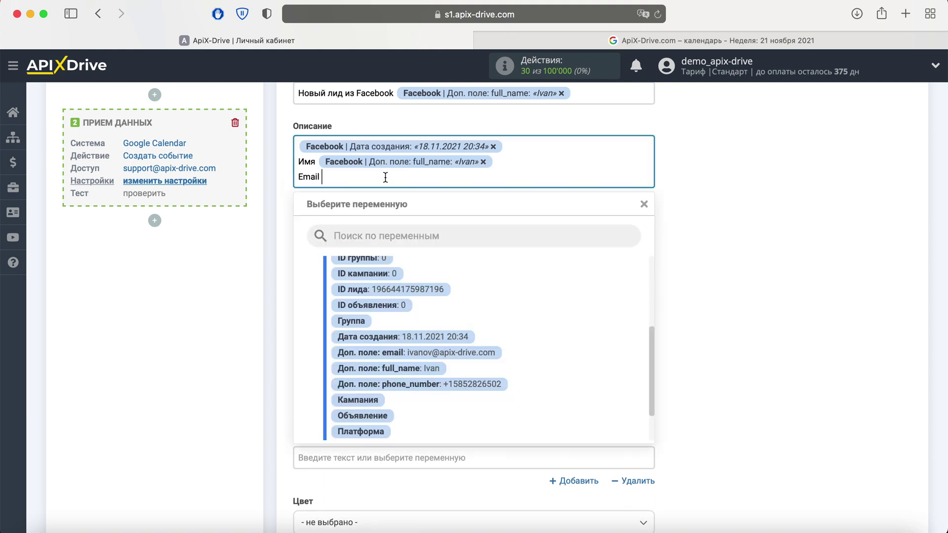
left_click(464, 353)
key("Return")
type("Теле")
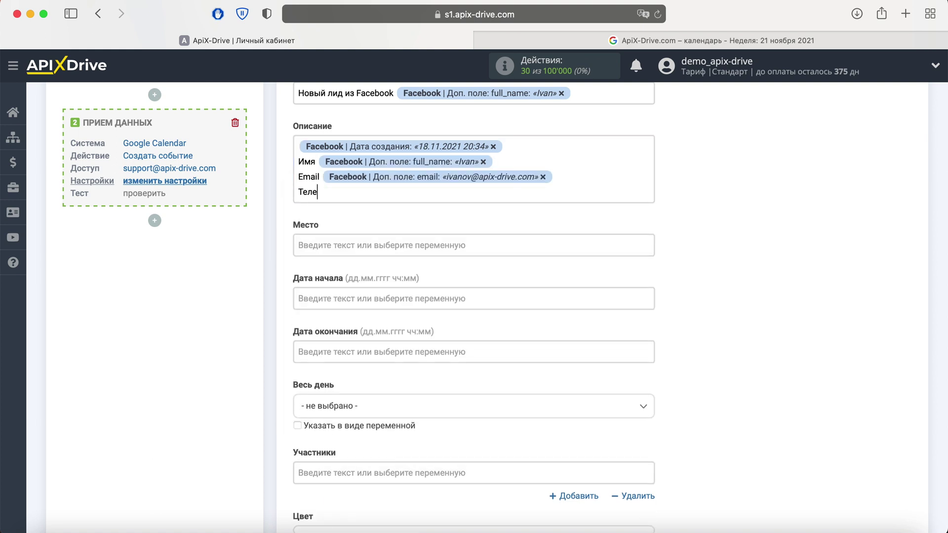
type("фон")
left_click(392, 187)
left_click(466, 400)
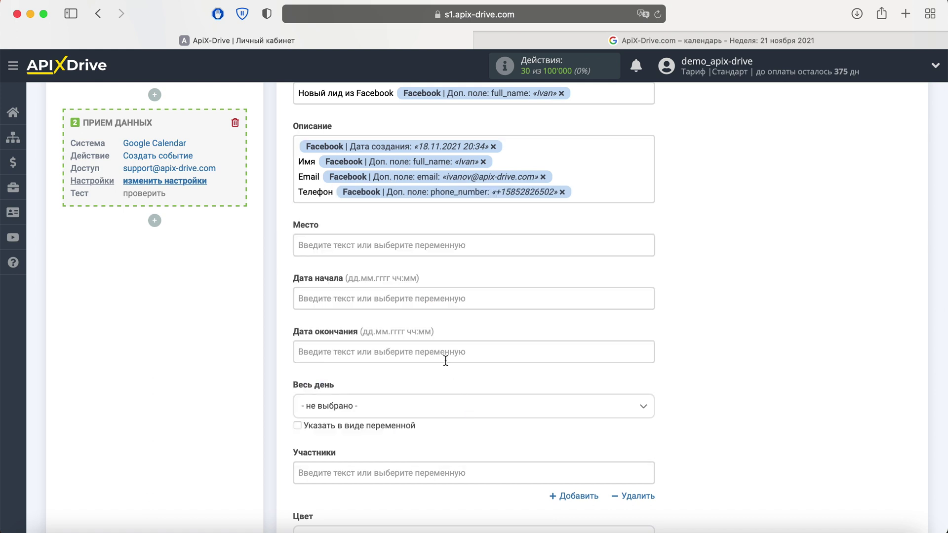
- Set the event's «Место» to "Киев"
left_click(401, 238)
scroll(401, 238, "down", 3)
type("Киев")
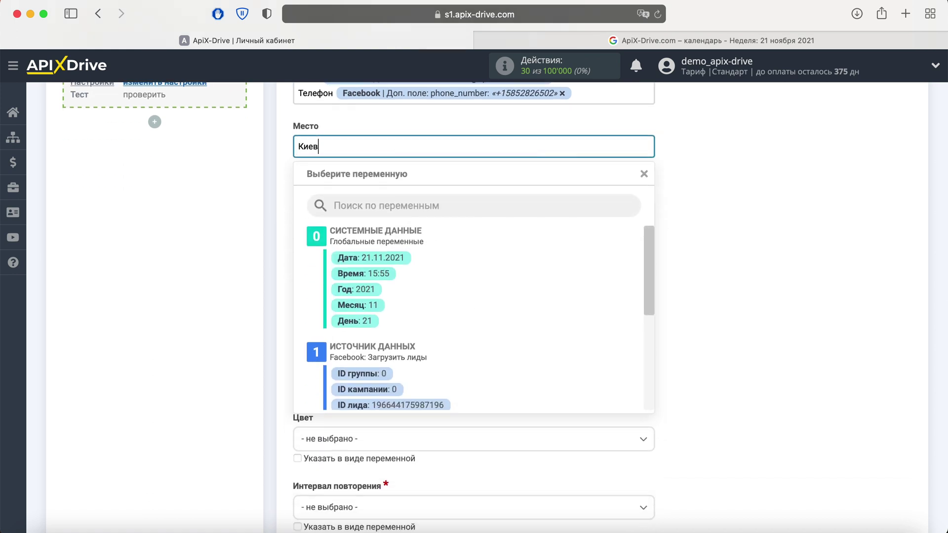
left_click(235, 179)
- Fill «Дата начала» with the system variables «Дата» and «Время»
left_click(344, 202)
left_click(365, 258)
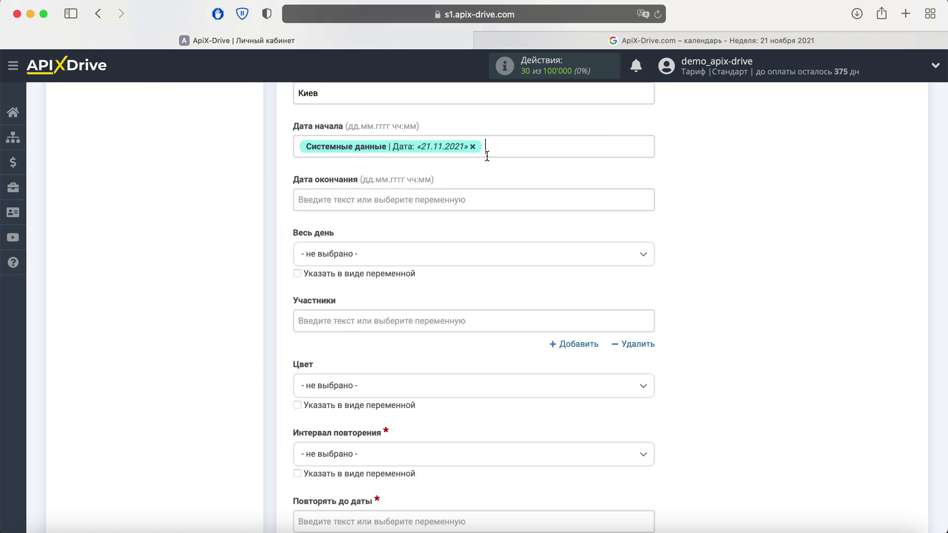
left_click(508, 146)
left_click(387, 273)
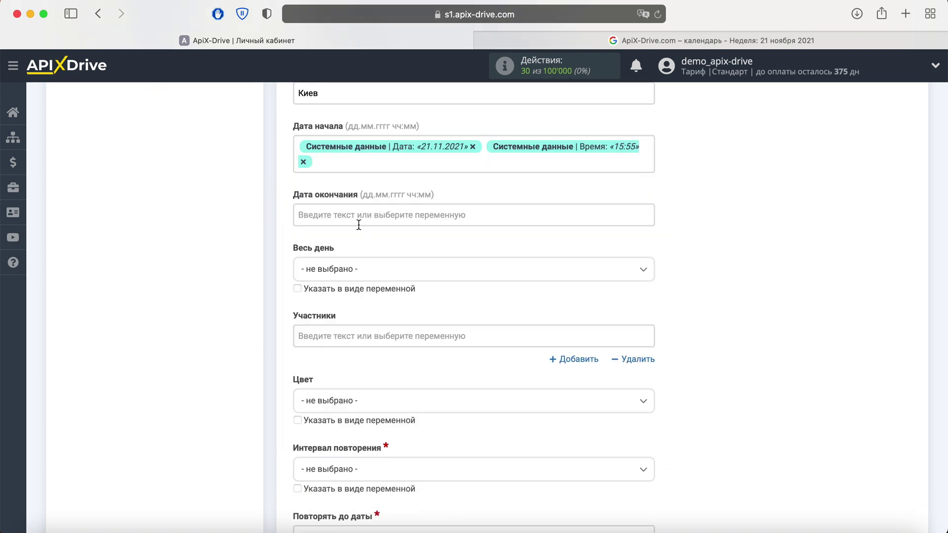
- Fill «Дата окончания» with the system variables «Дата» and «Время»
left_click(354, 213)
left_click(380, 255)
left_click(514, 147)
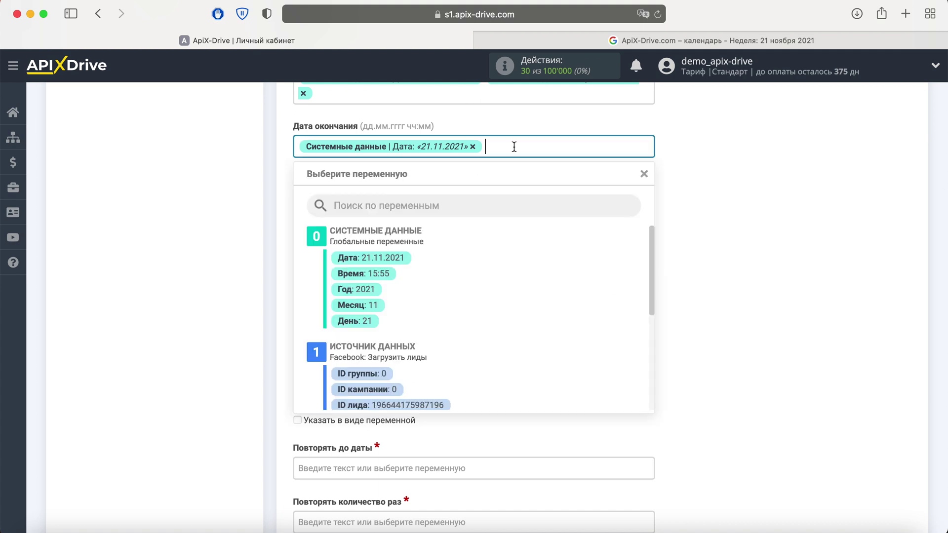
left_click(386, 273)
- Set «Весь день» to «Да» and the repetition interval to «Ежедневно»
left_click(366, 217)
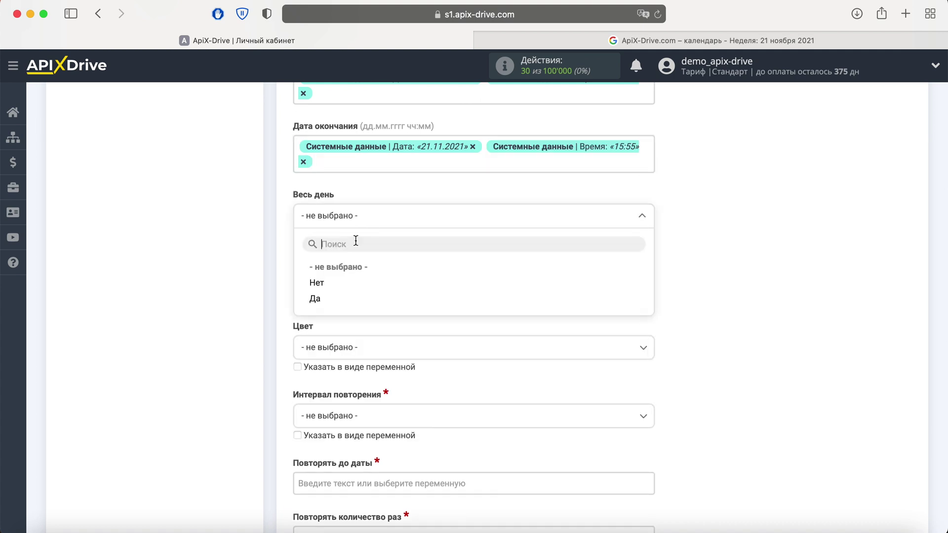
left_click(319, 299)
left_click(344, 415)
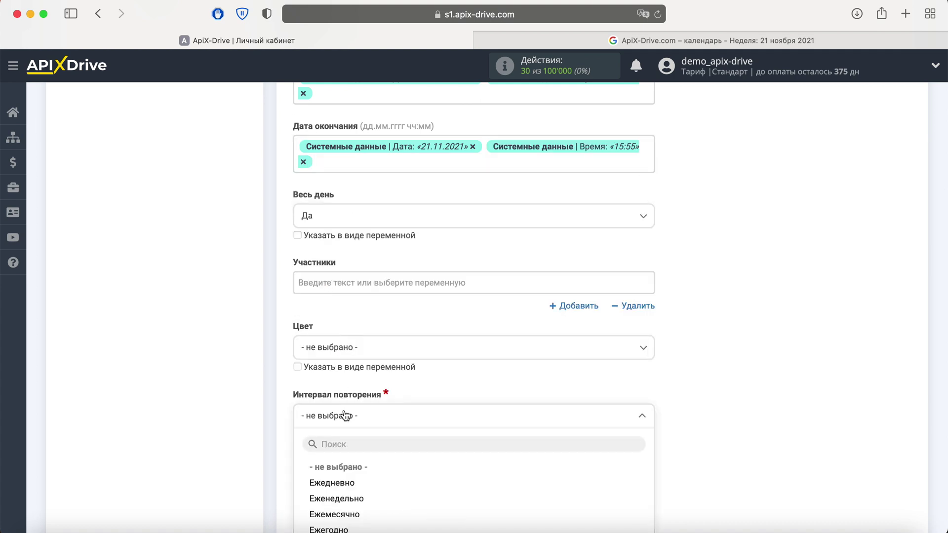
scroll(344, 412, "down", 2)
left_click(332, 388)
- Set «Повторять до даты» to the system «Дата» variable and the number of repetitions to 1
scroll(336, 369, "down", 2)
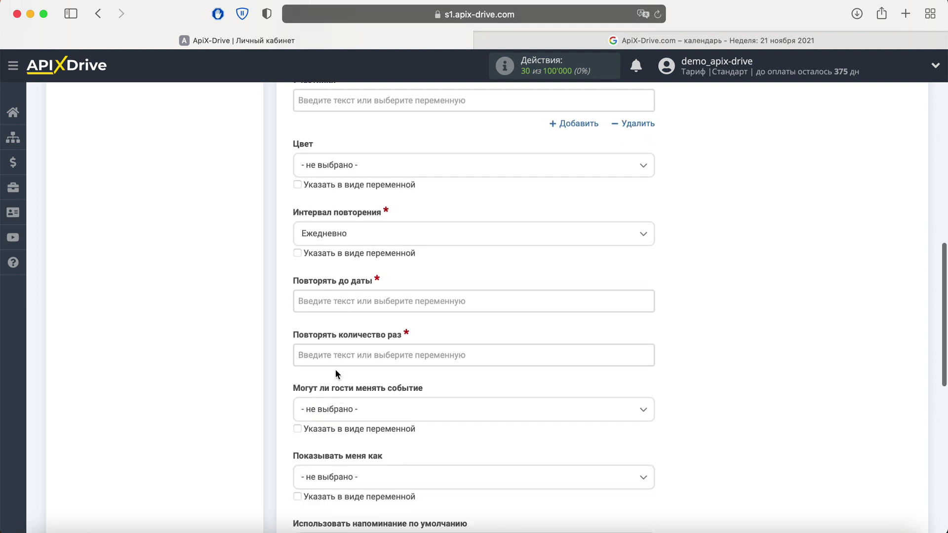
left_click(331, 300)
scroll(331, 301, "down", 3)
left_click(383, 259)
left_click(351, 197)
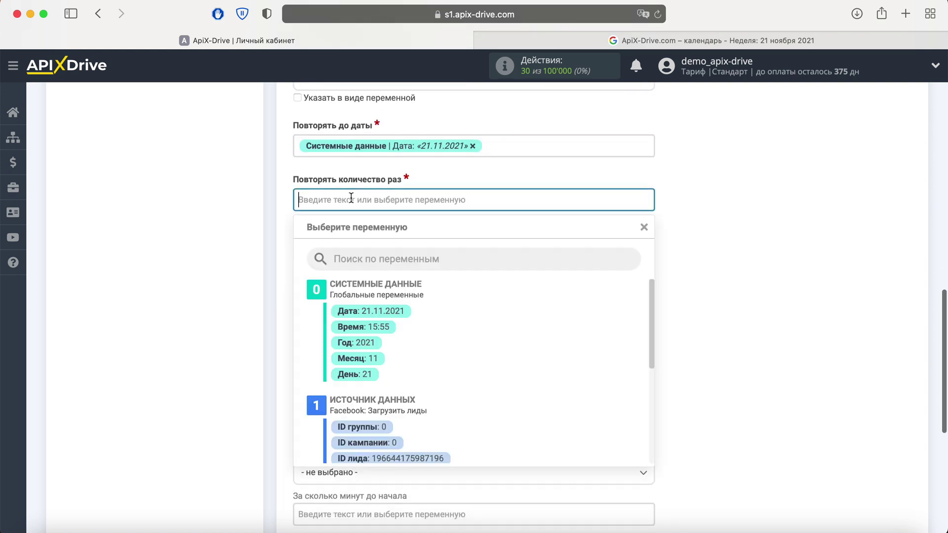
scroll(351, 198, "down", 1)
type("5")
left_click(353, 244)
- Configure the event reminder with the «Через E-mail» notification method, 10 minutes before the start
scroll(340, 296, "down", 3)
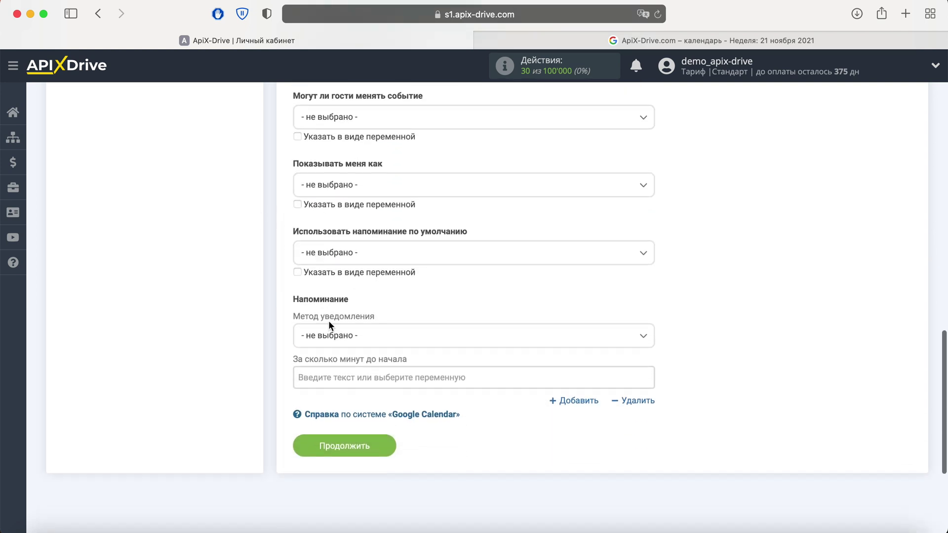
left_click(331, 341)
left_click(345, 378)
left_click(345, 377)
scroll(345, 377, "down", 4)
type("10")
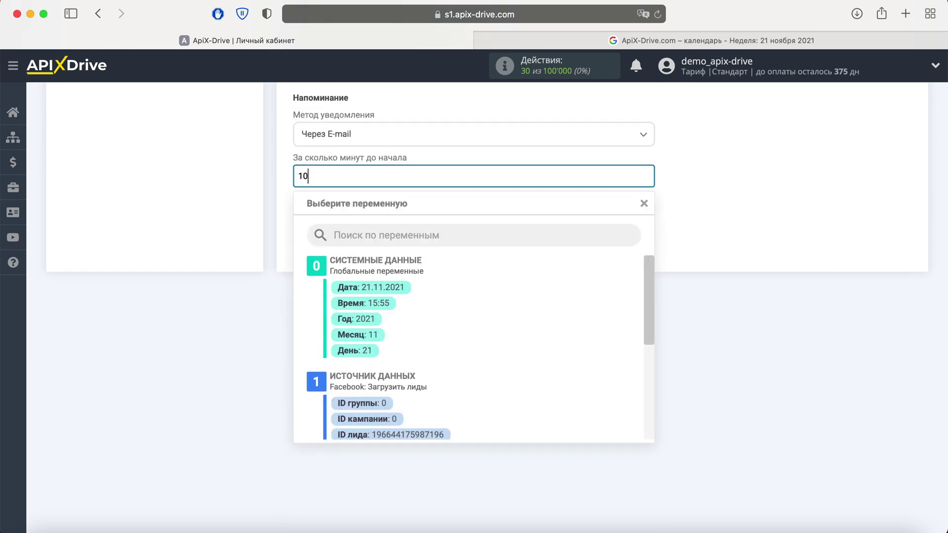
left_click(234, 280)
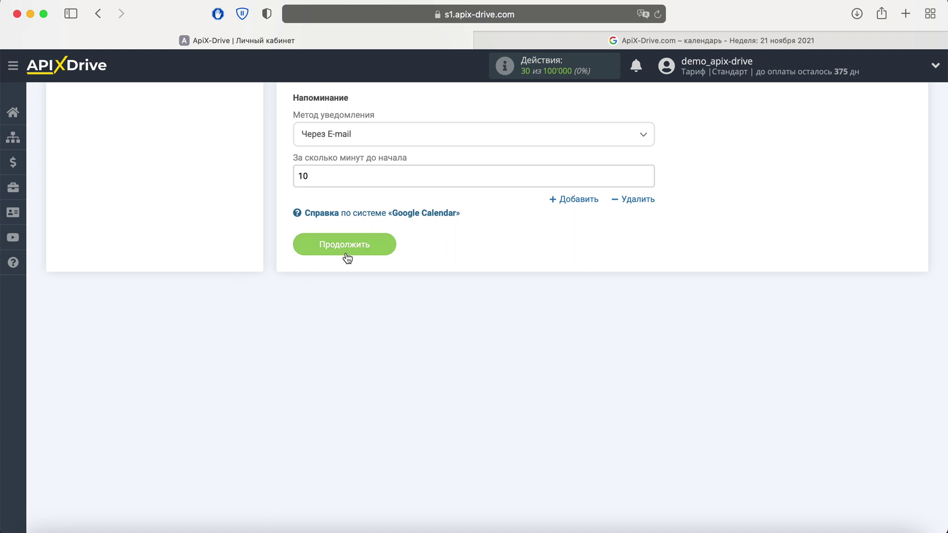
- Save the event settings, continue to the test stage and send the test data to Google Calendar
left_click(377, 244)
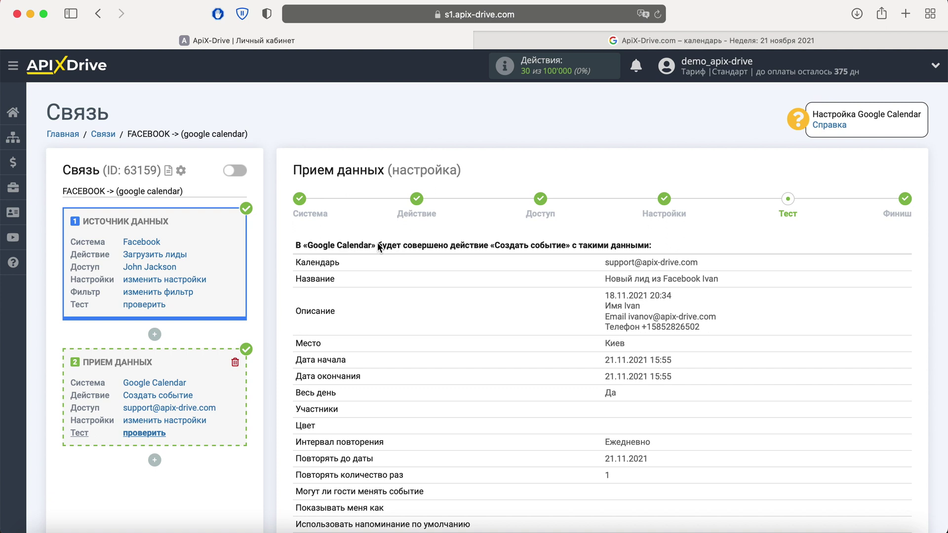
scroll(378, 244, "down", 4)
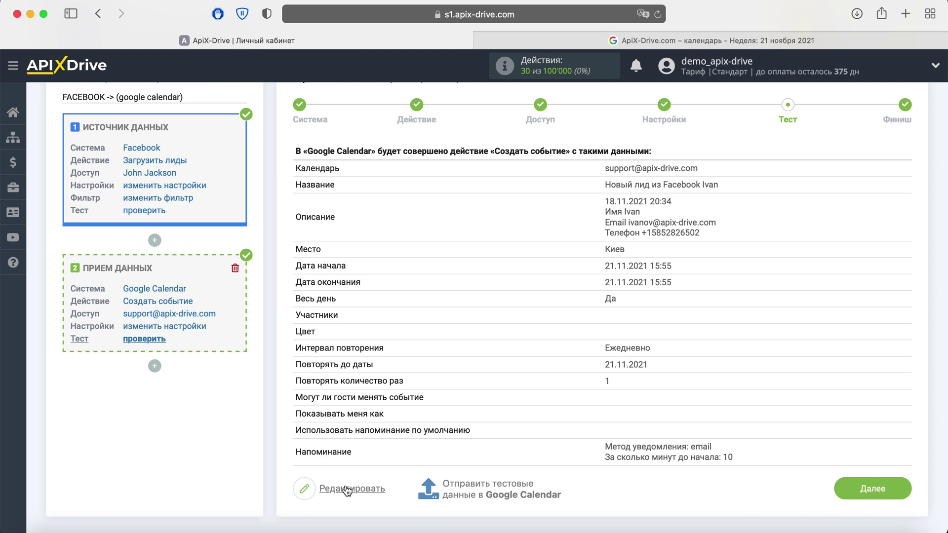
left_click(477, 490)
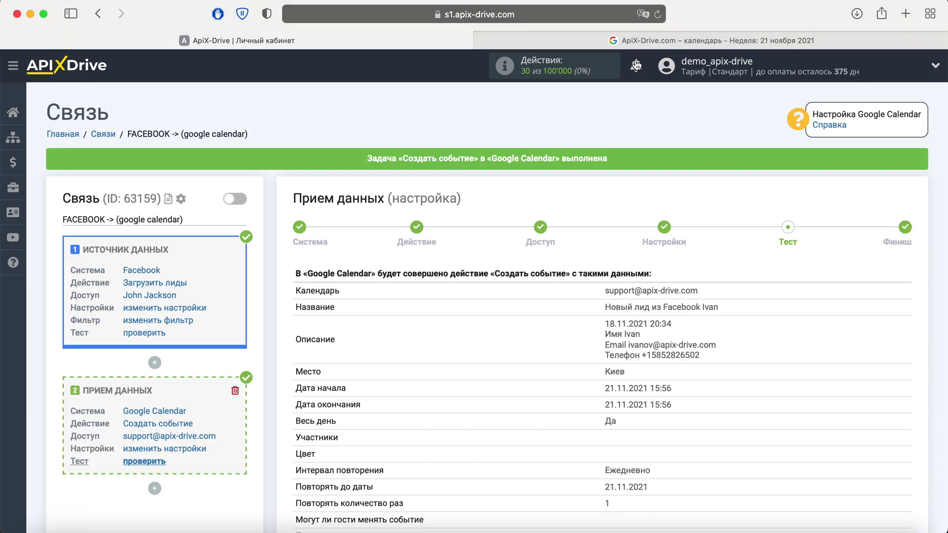
- Switch to Google Calendar and open the new Facebook lead event on 21 November to check its details
left_click(629, 39)
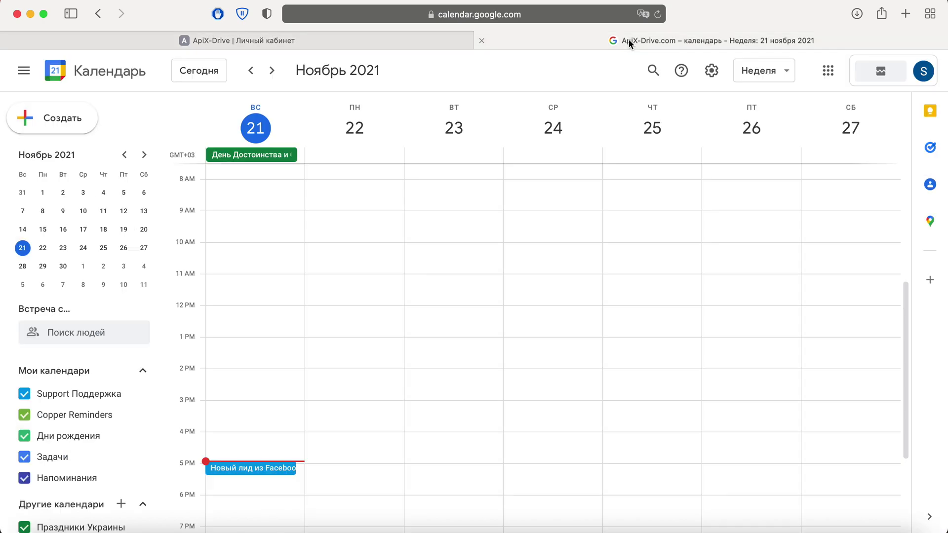
left_click(284, 466)
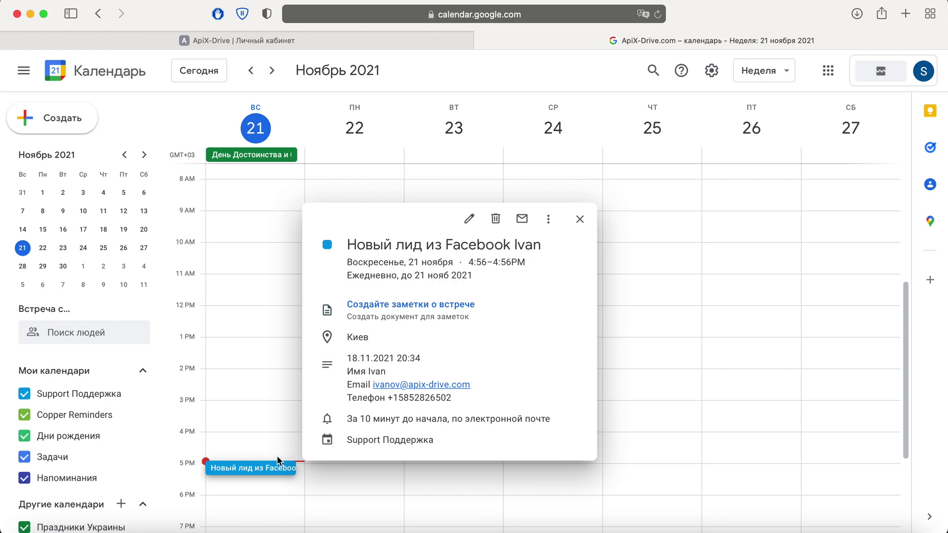
- Return to ApiX-Drive, complete the data destination setup after the test and enable automatic updating of the connection
left_click(256, 39)
scroll(822, 229, "down", 2)
scroll(822, 229, "down", 5)
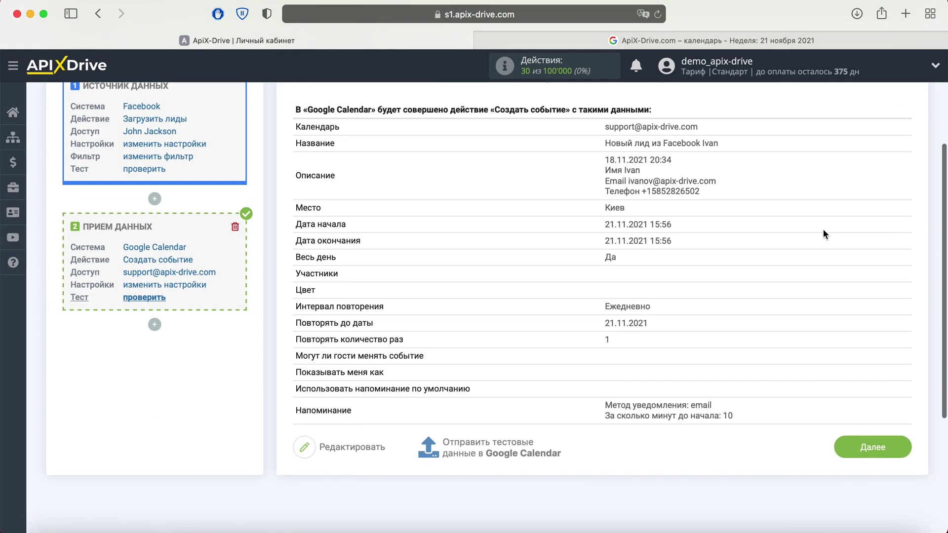
left_click(897, 435)
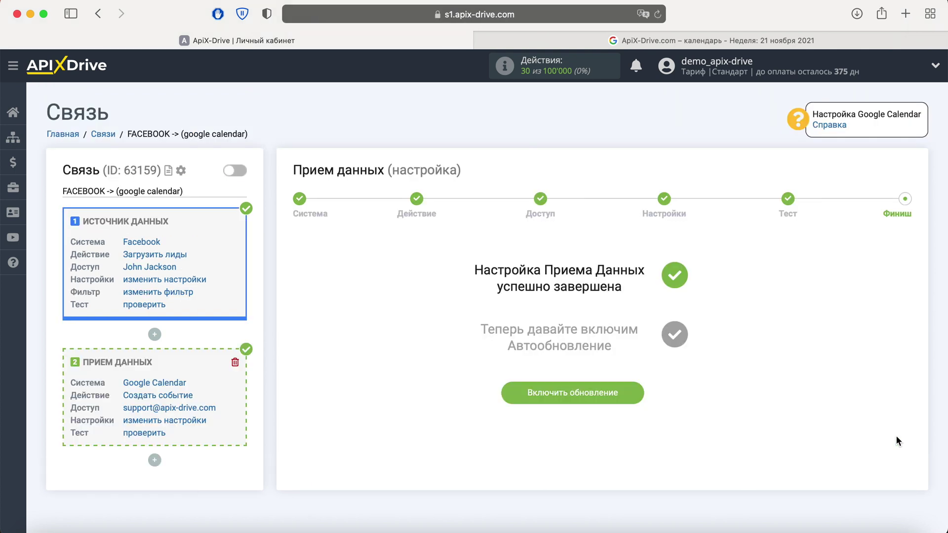
left_click(627, 392)
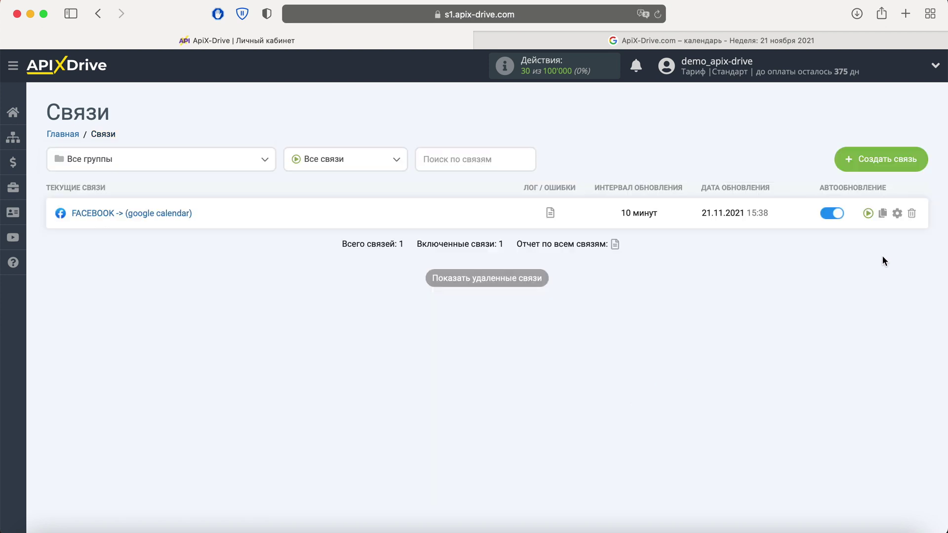
- Change the FACEBOOK -> (google calendar) connection's update interval to «5 минут» and save its settings
left_click(898, 213)
left_click(505, 307)
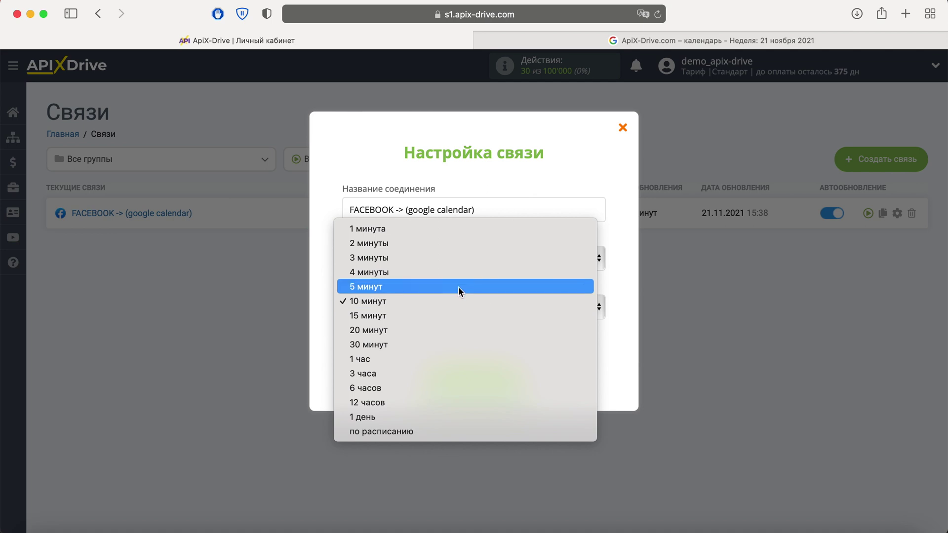
left_click(458, 287)
left_click(515, 376)
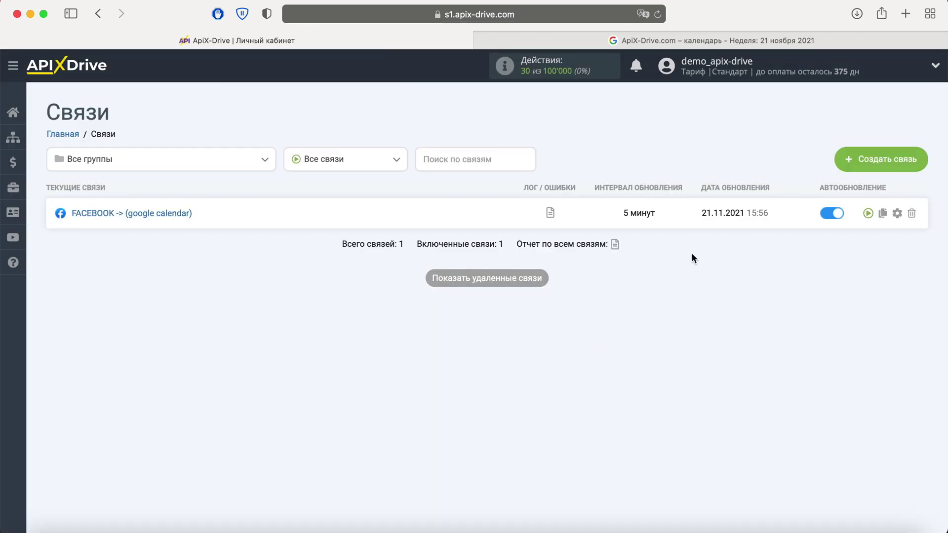